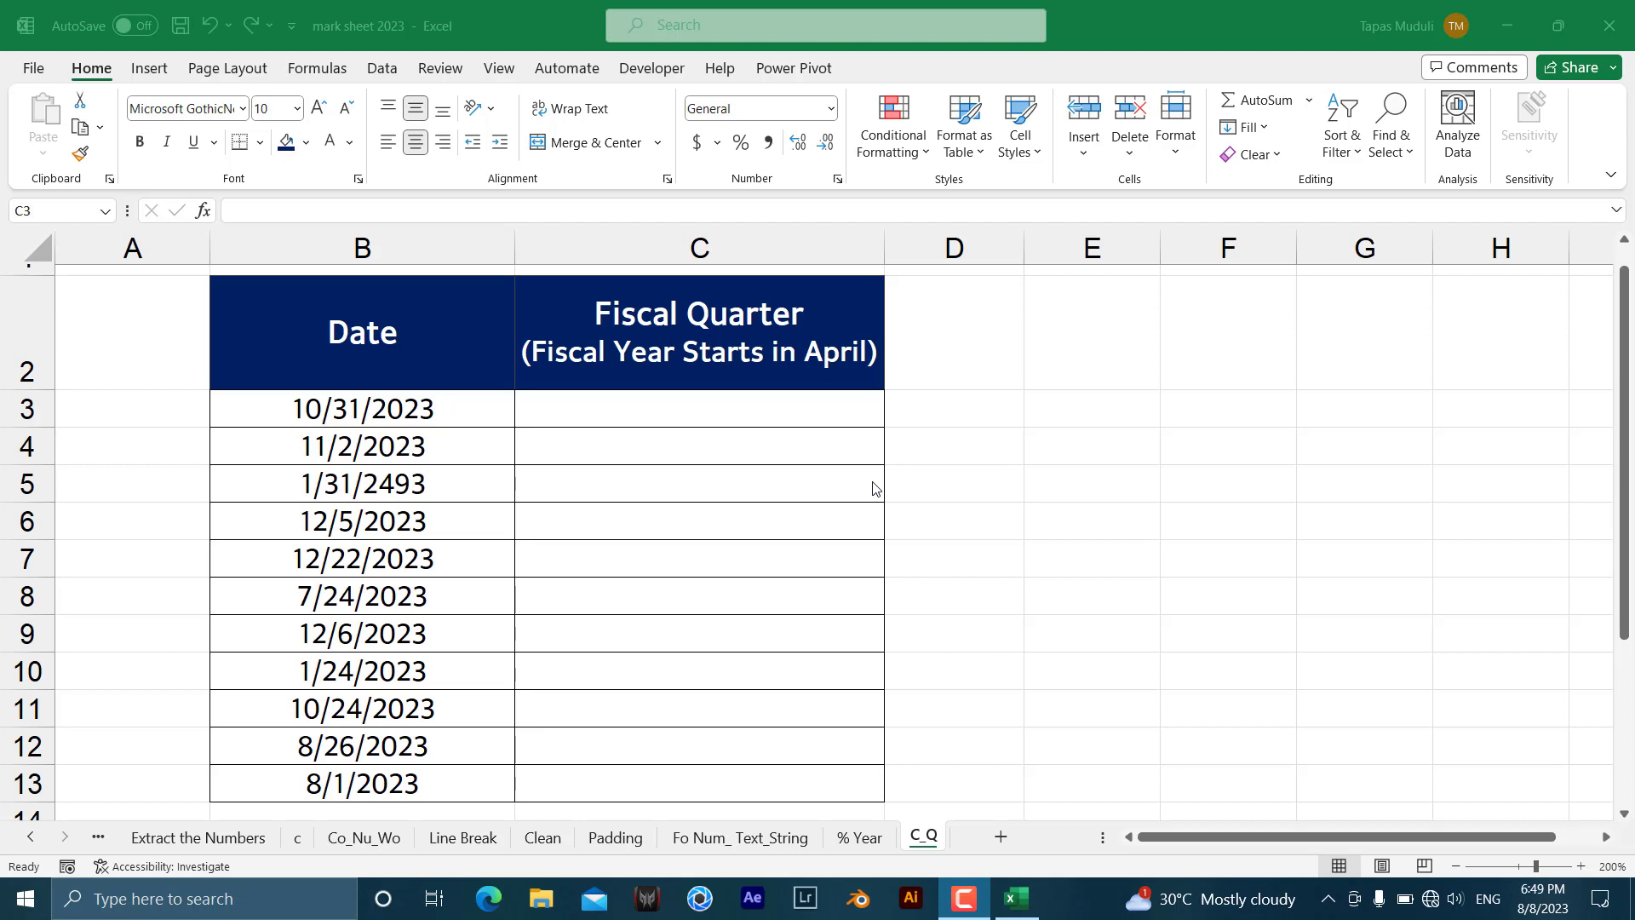
# Enter the demo formula =CHOOSE(2,9,8,7) in E4 so it returns 8.
pyautogui.click(1092, 458)
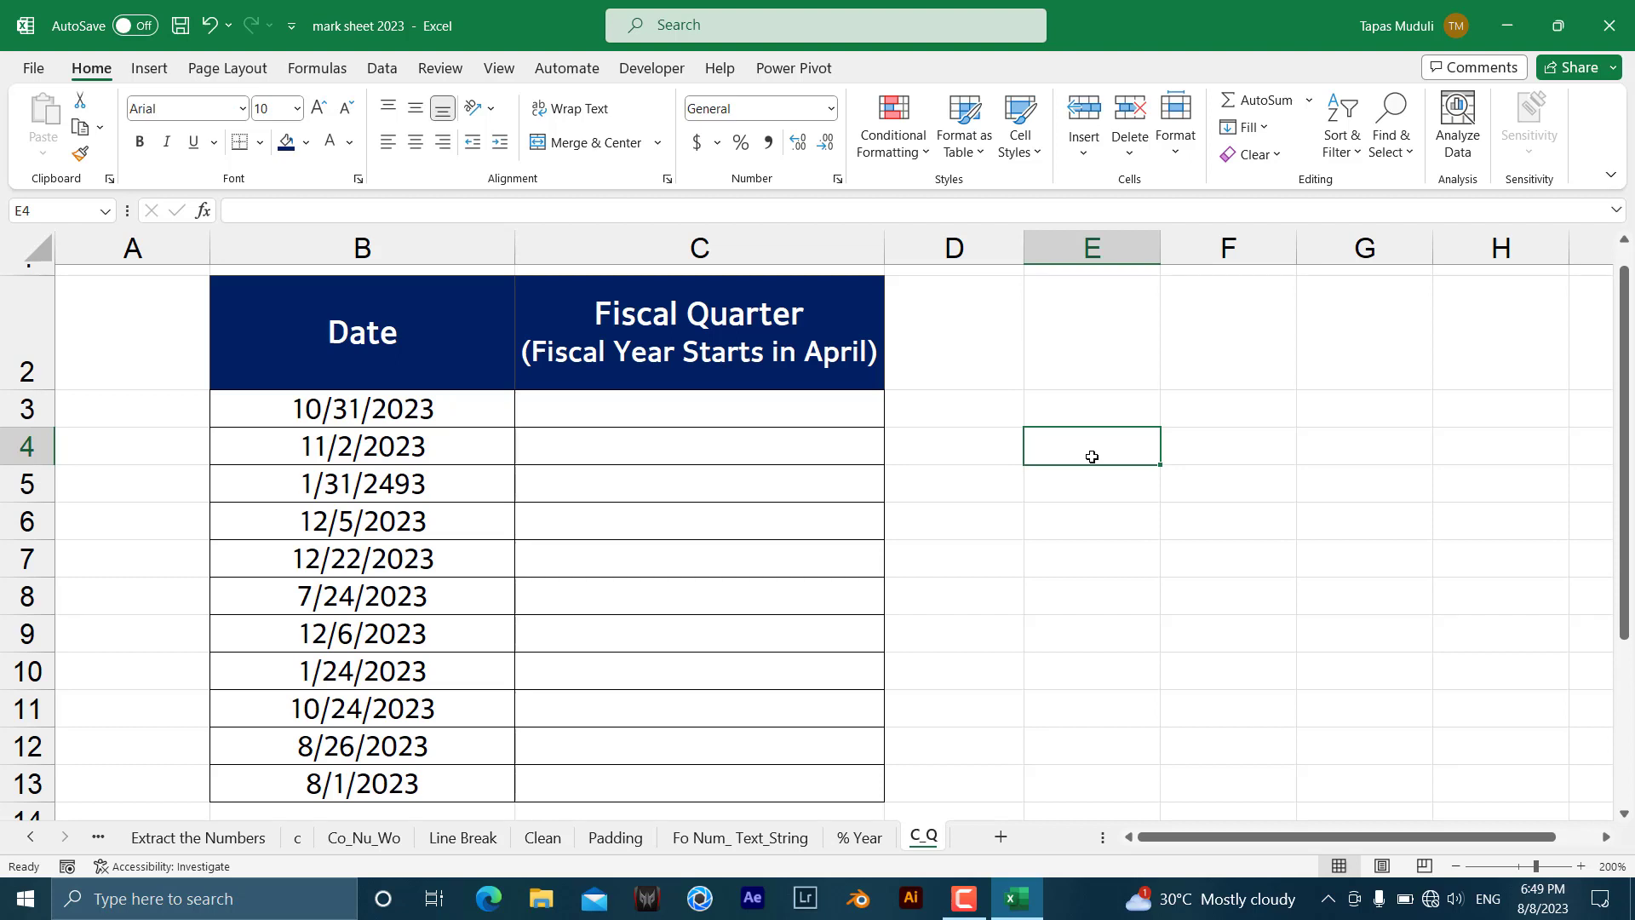
pyautogui.write('=')
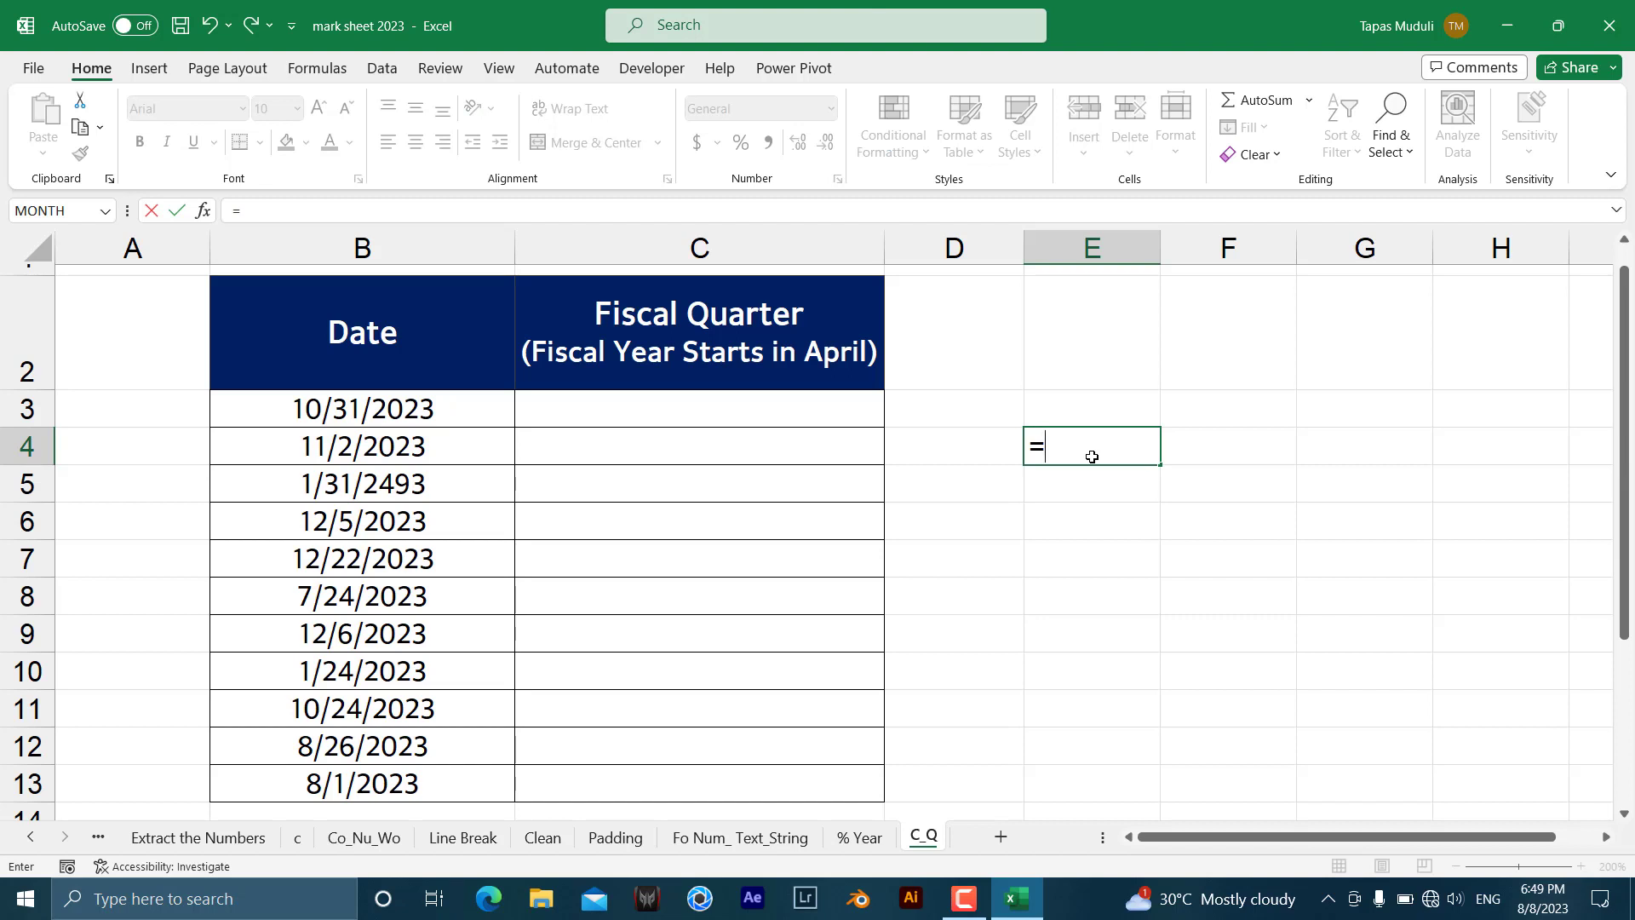
pyautogui.write('ch')
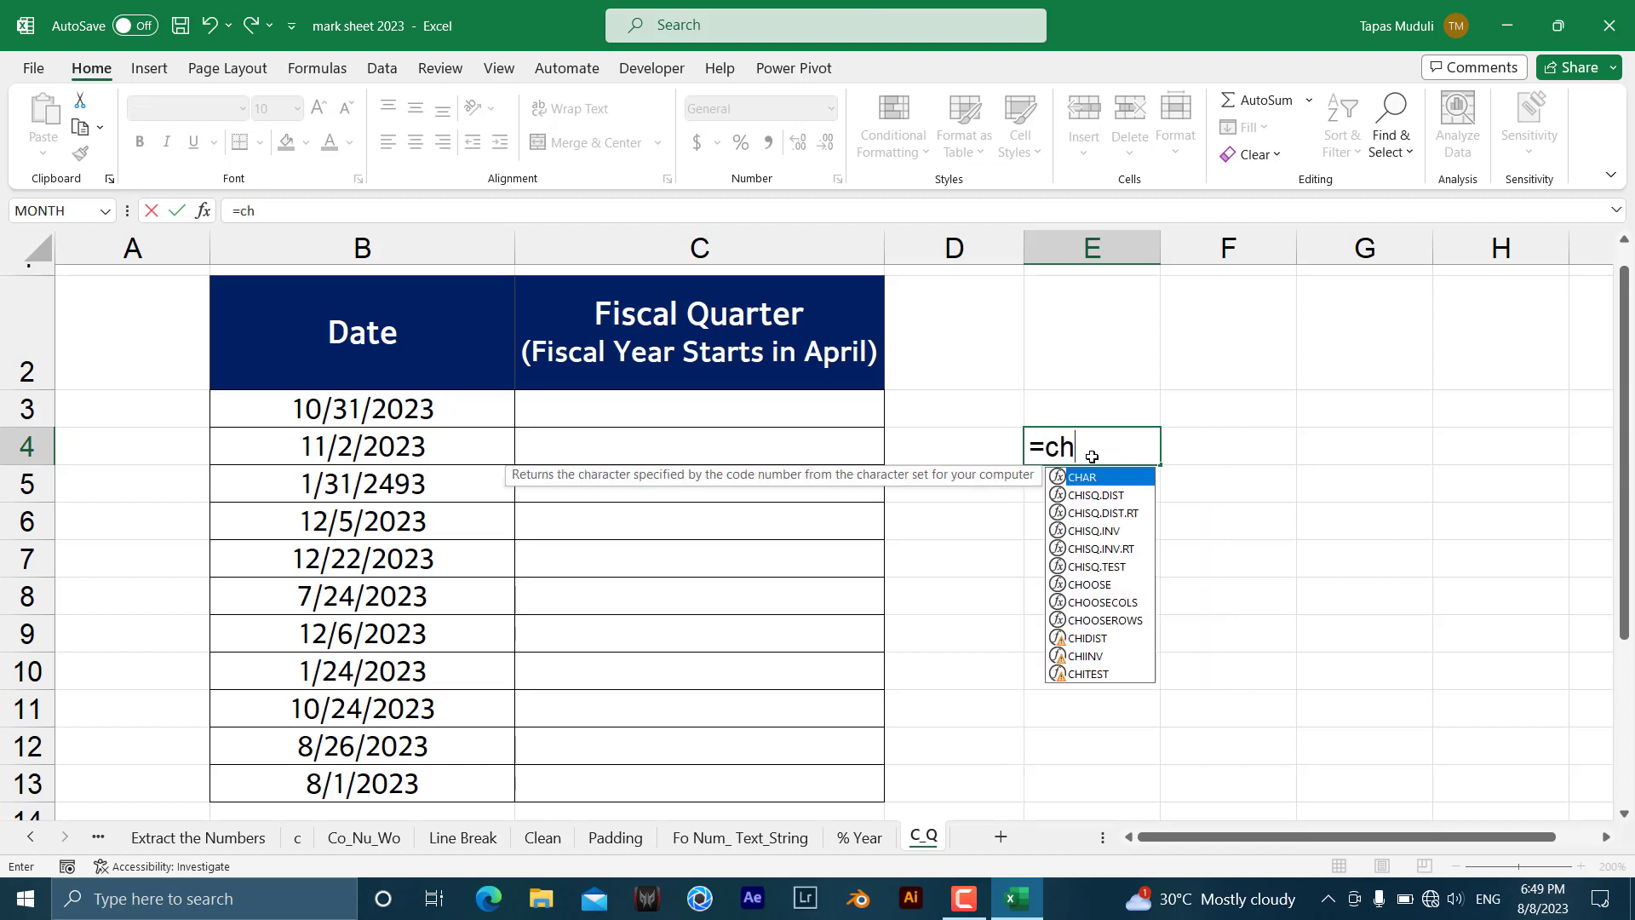
pyautogui.write('o')
pyautogui.press('Tab')
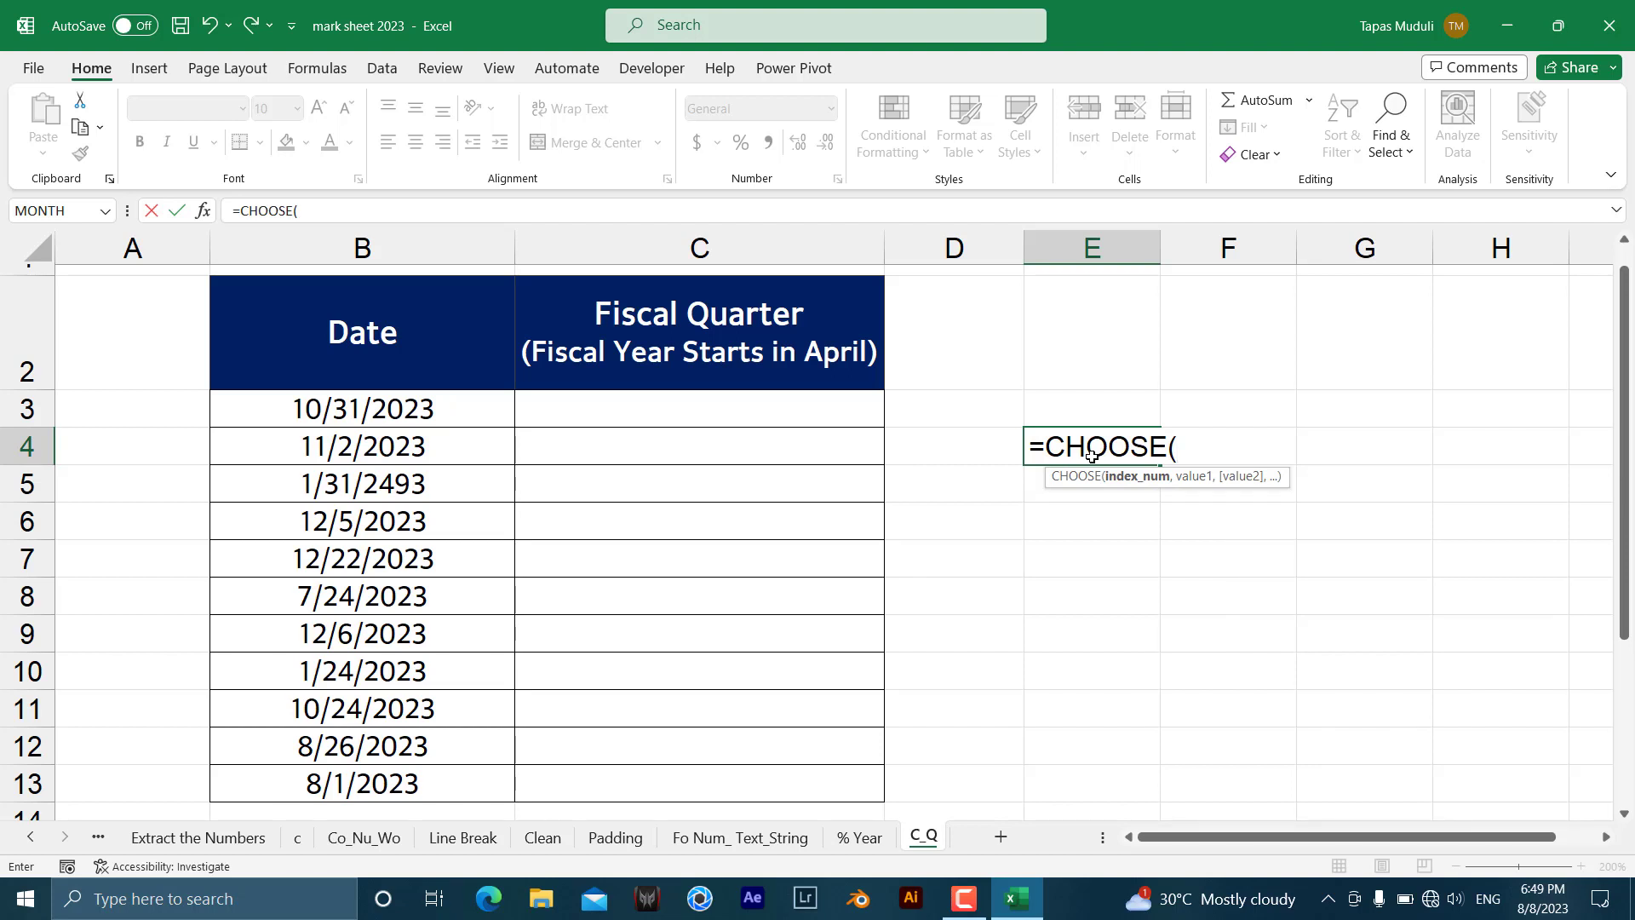
pyautogui.write('2,')
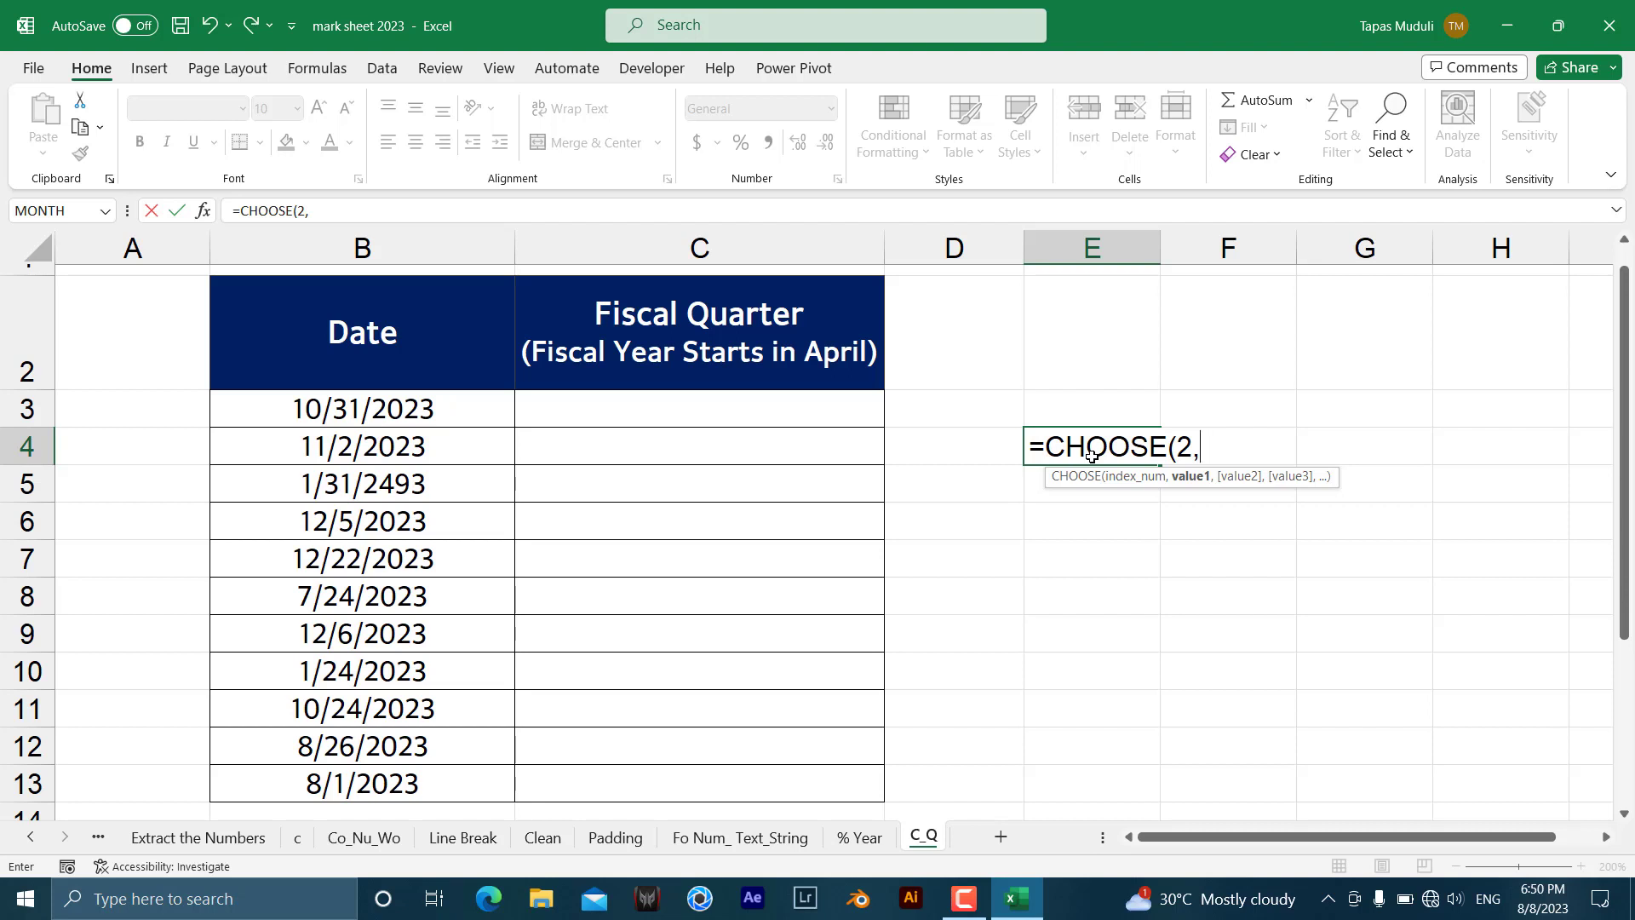
pyautogui.write('9,8')
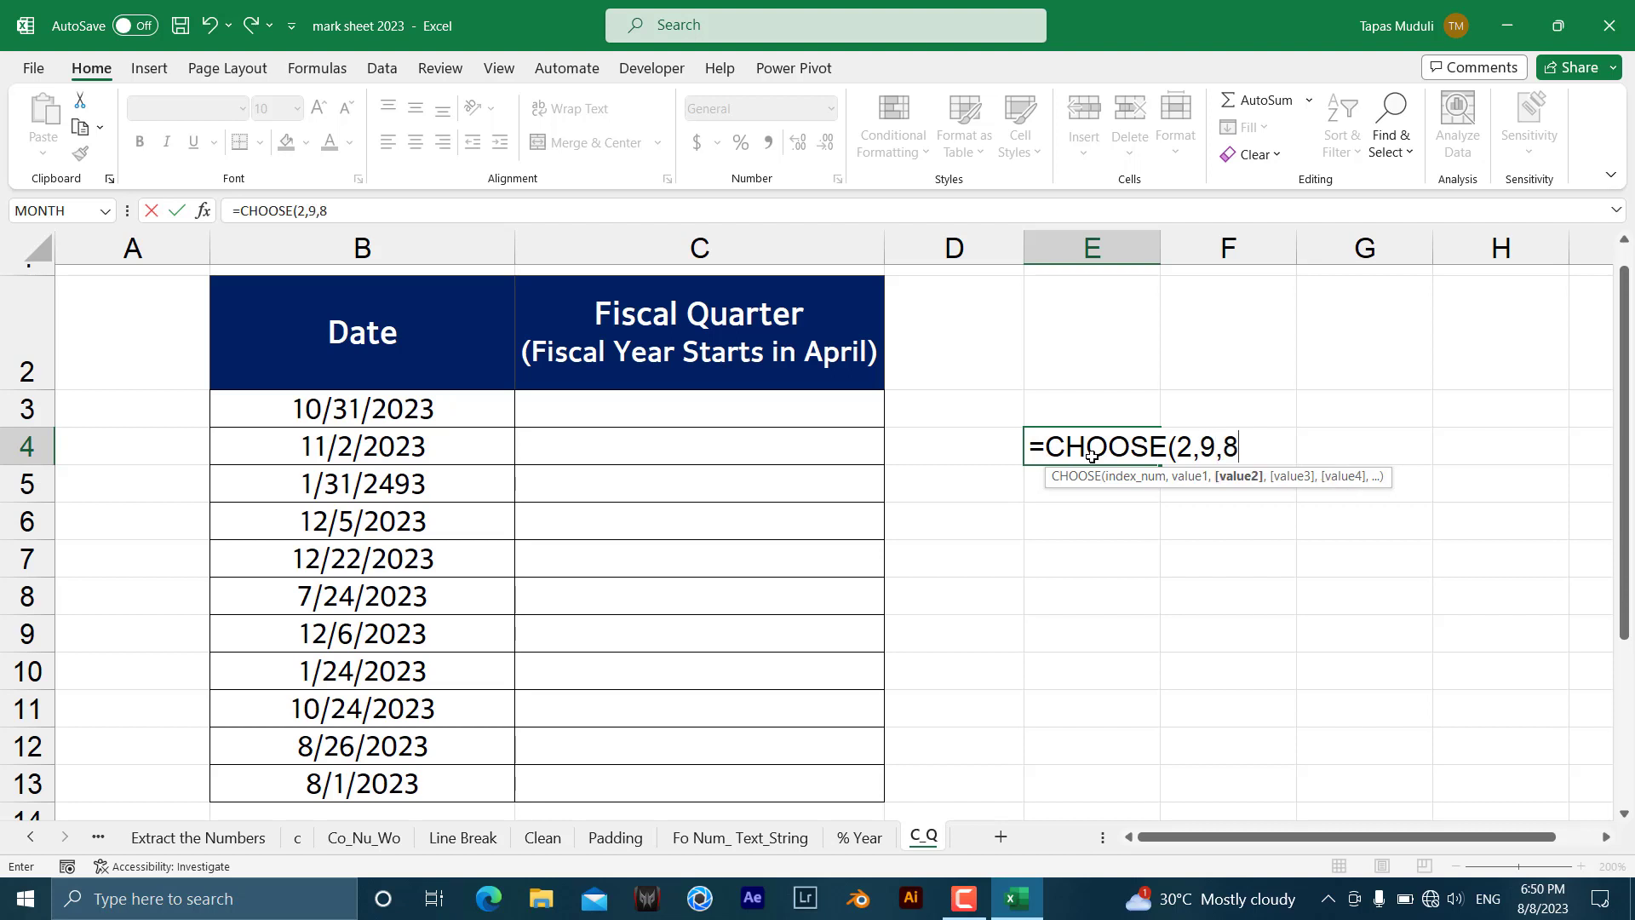
pyautogui.write(',7')
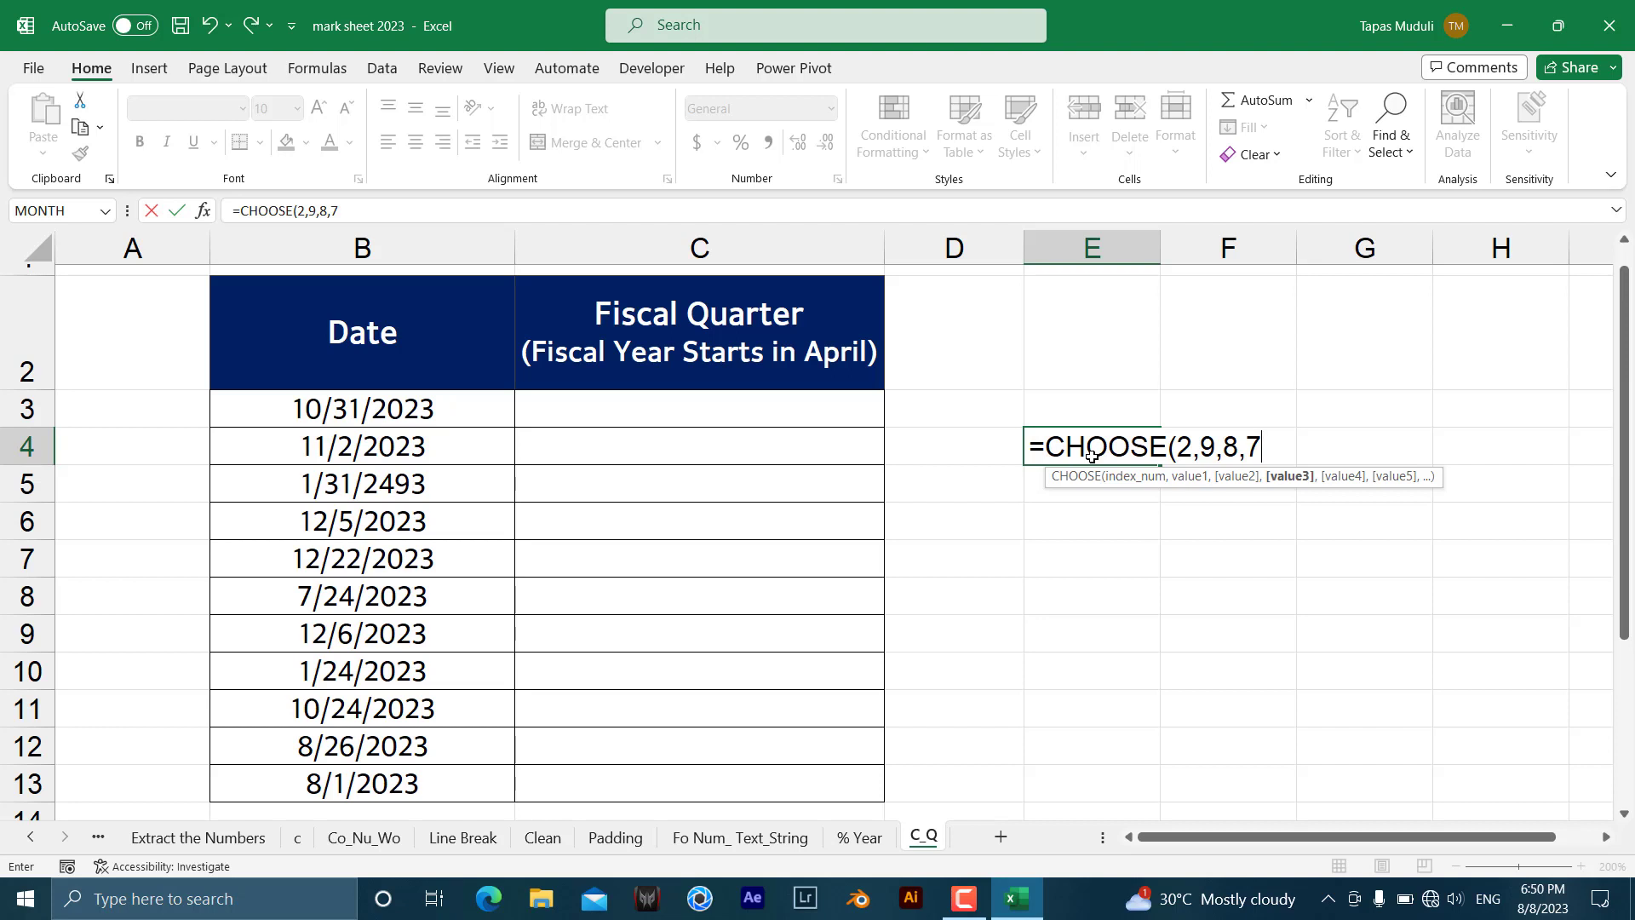
pyautogui.press('Return')
pyautogui.press('Return')
pyautogui.write('0')
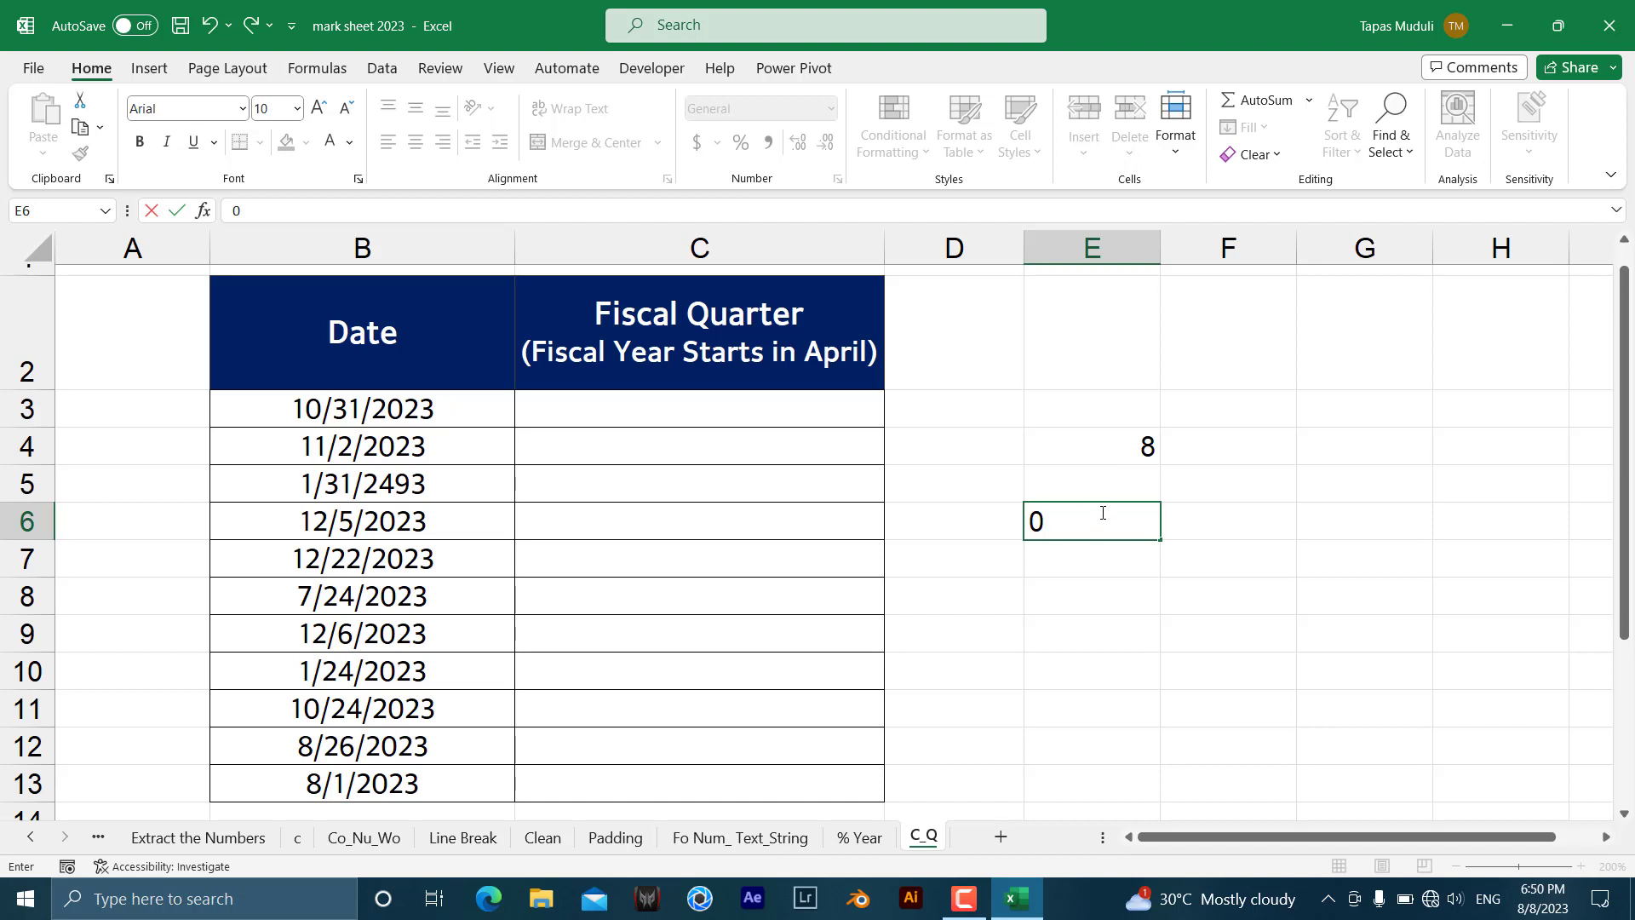
# Discard the stray entry and put =CHOOSE(2,"X","Y","Z") in E6, returning Y.
pyautogui.press('Escape')
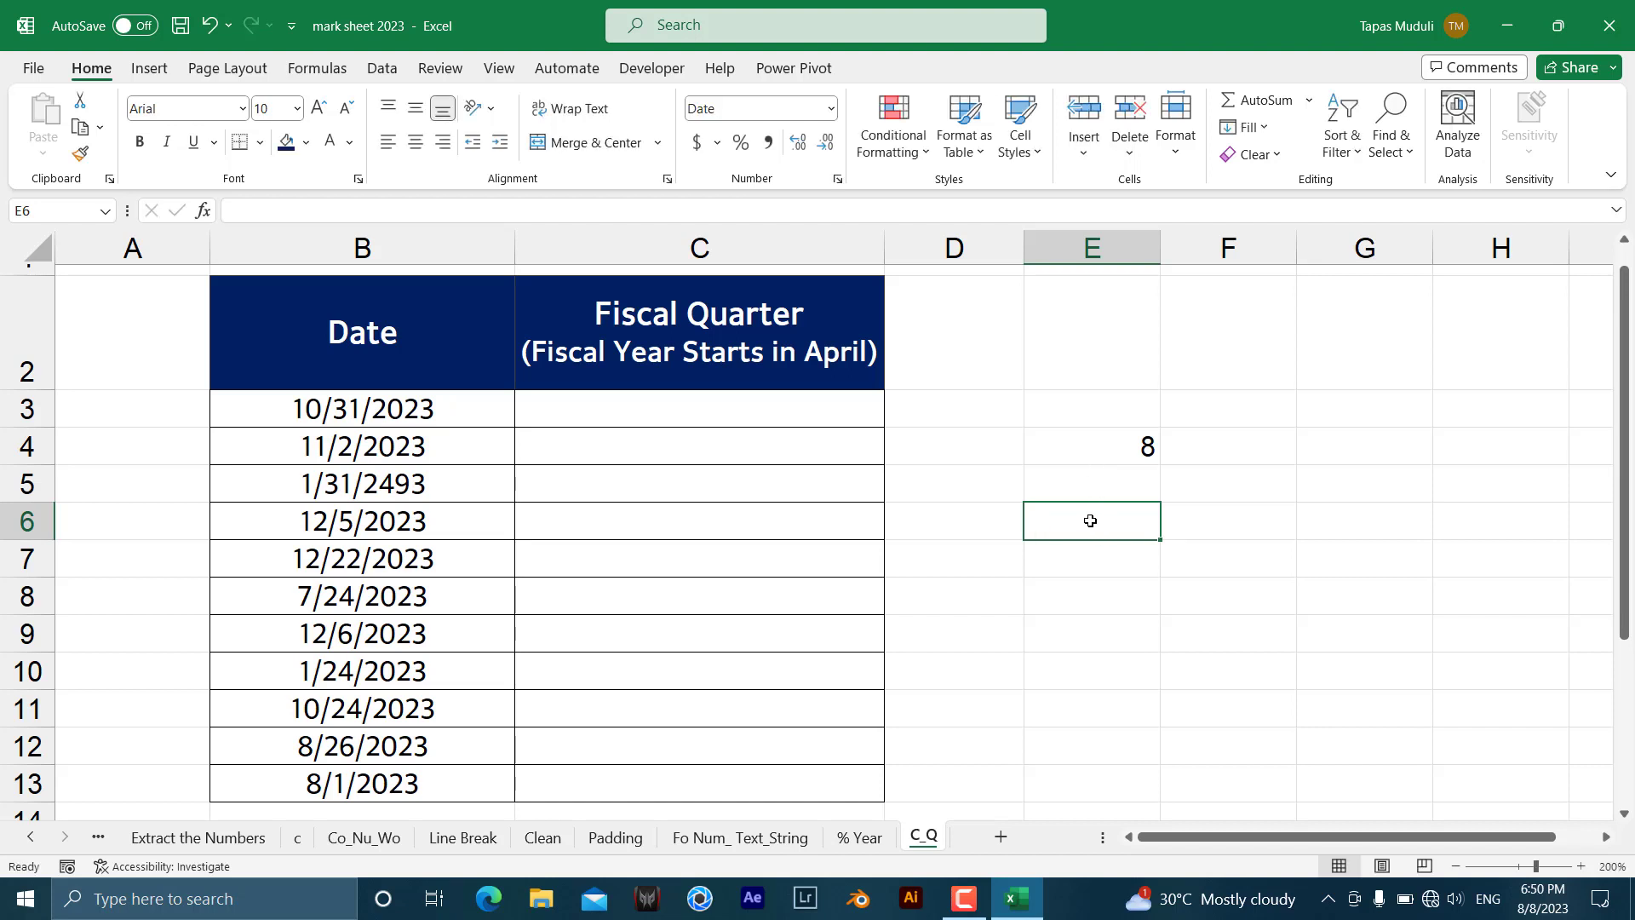
pyautogui.write('=c')
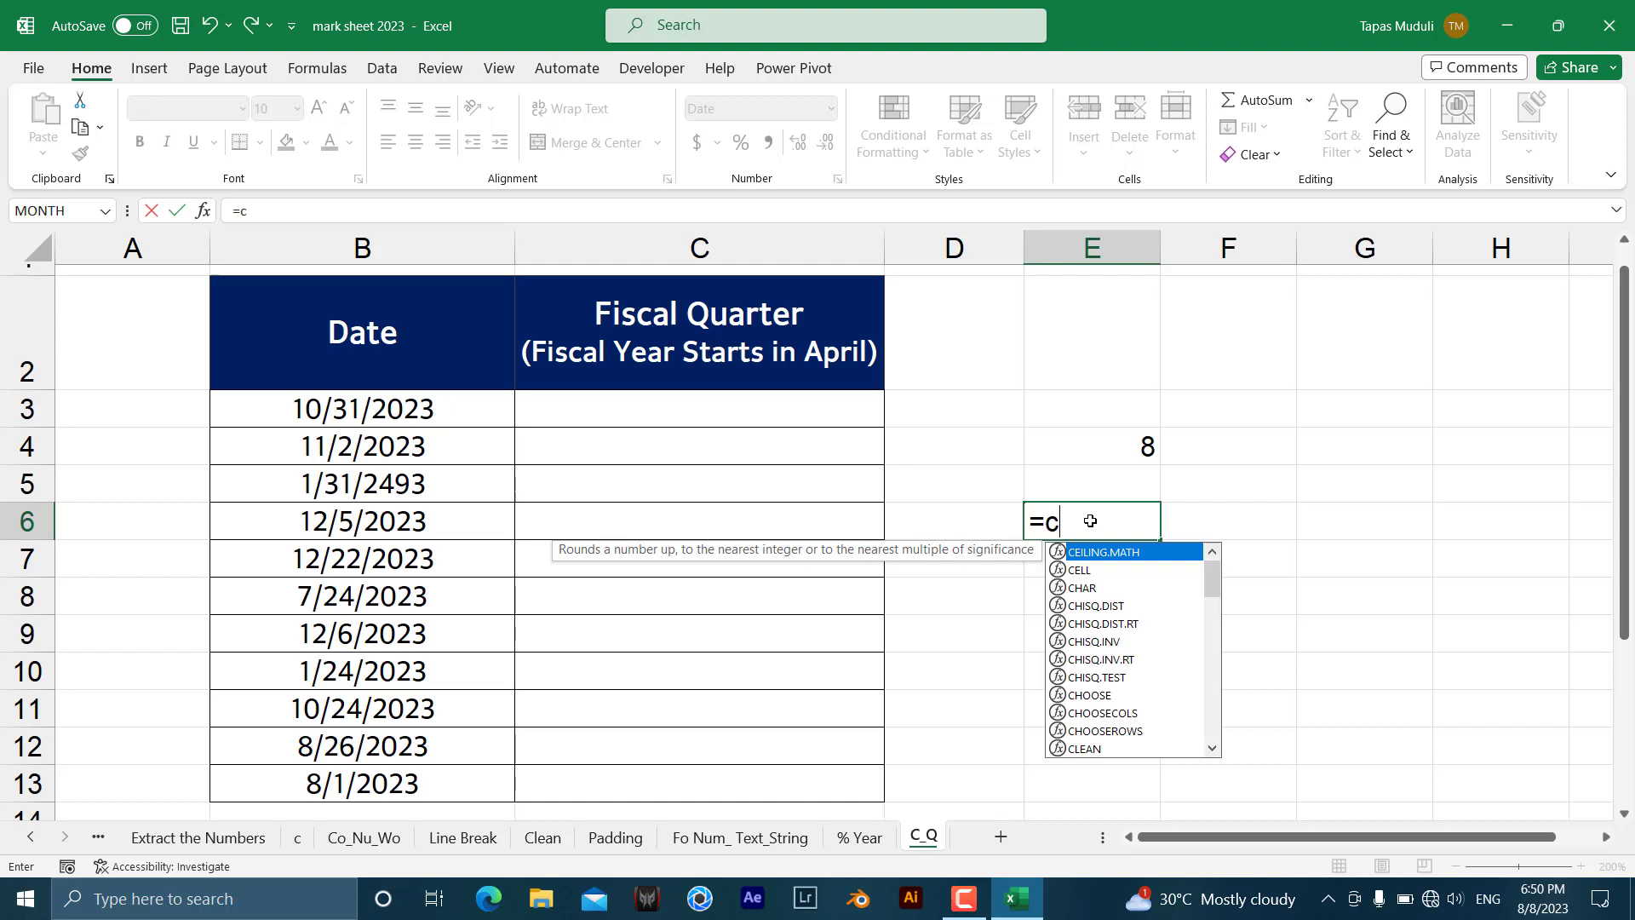
pyautogui.write('hoo')
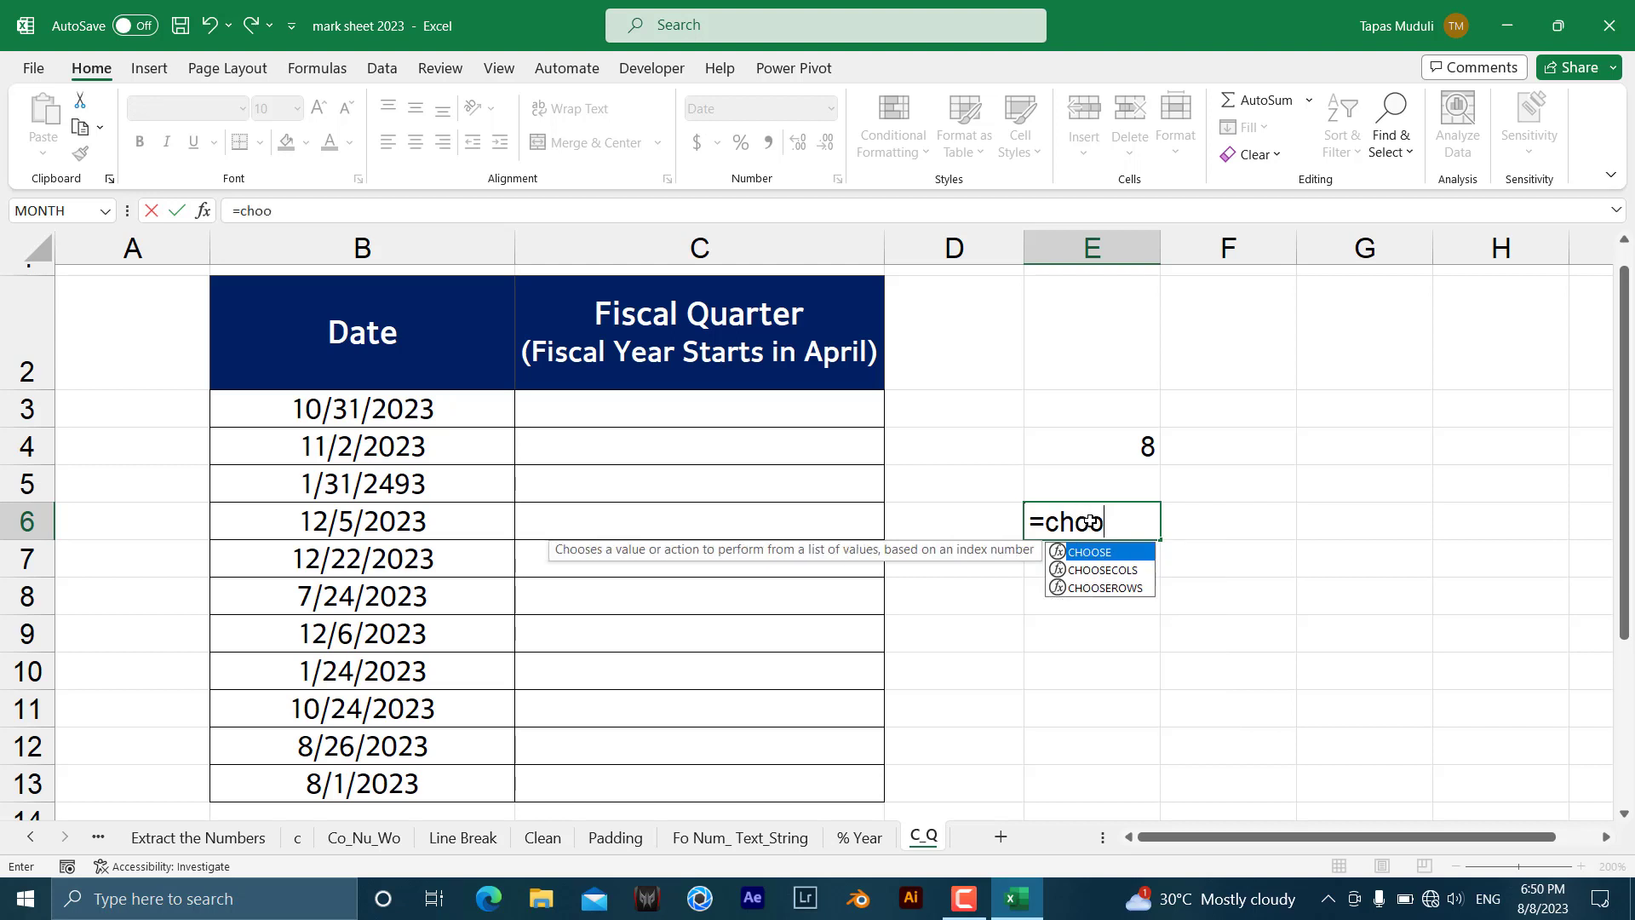
pyautogui.press('Tab')
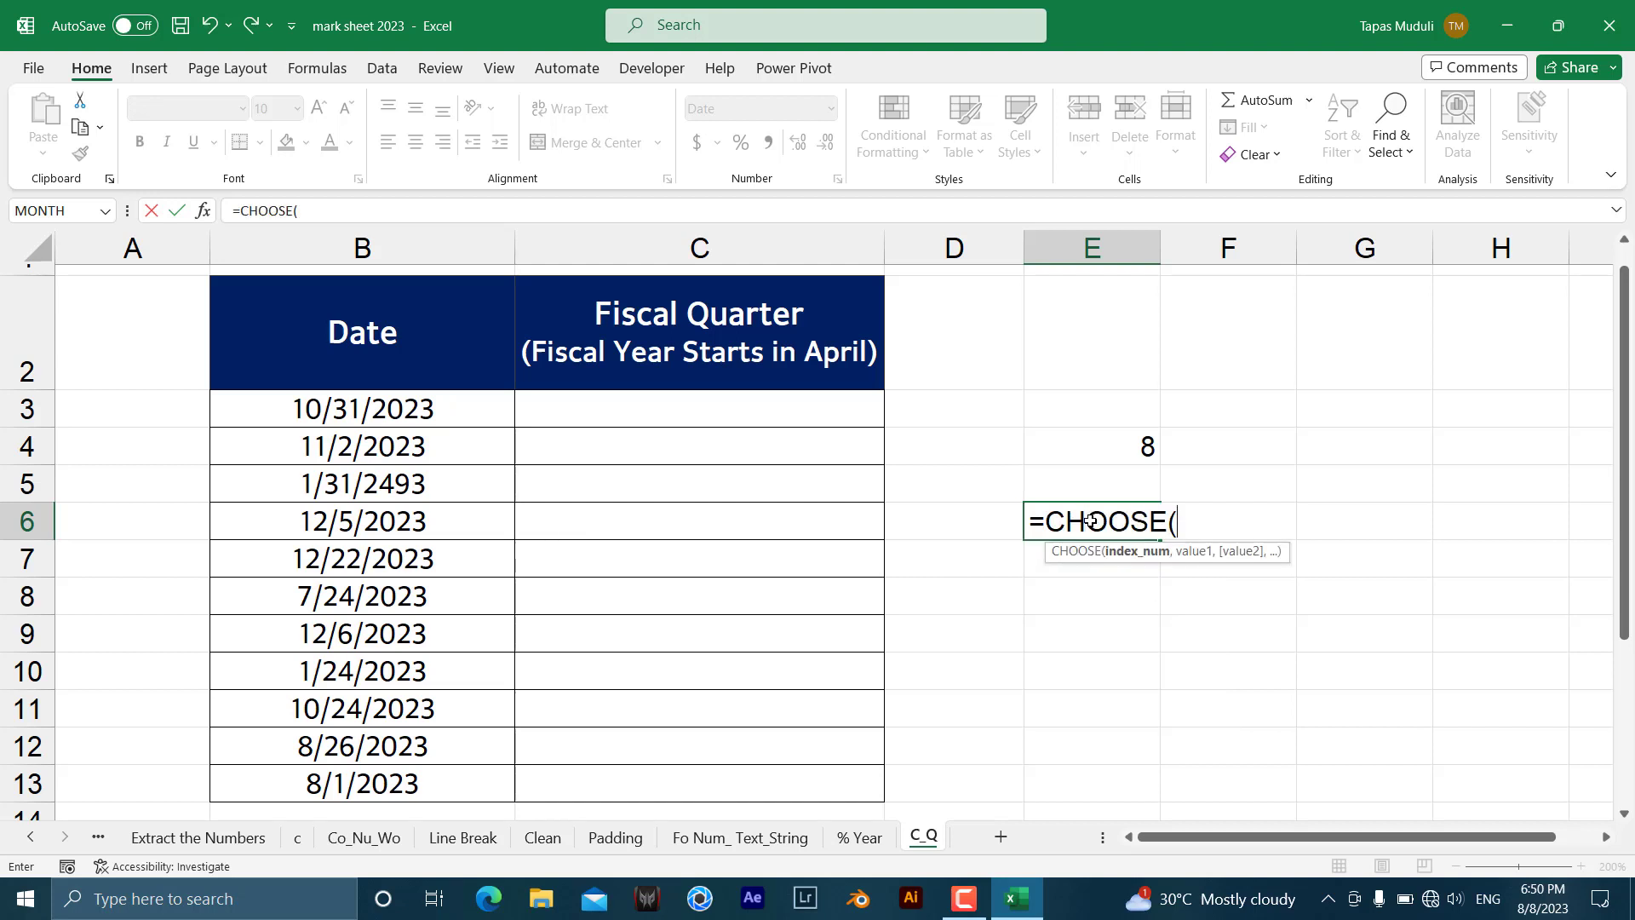
pyautogui.write('2,')
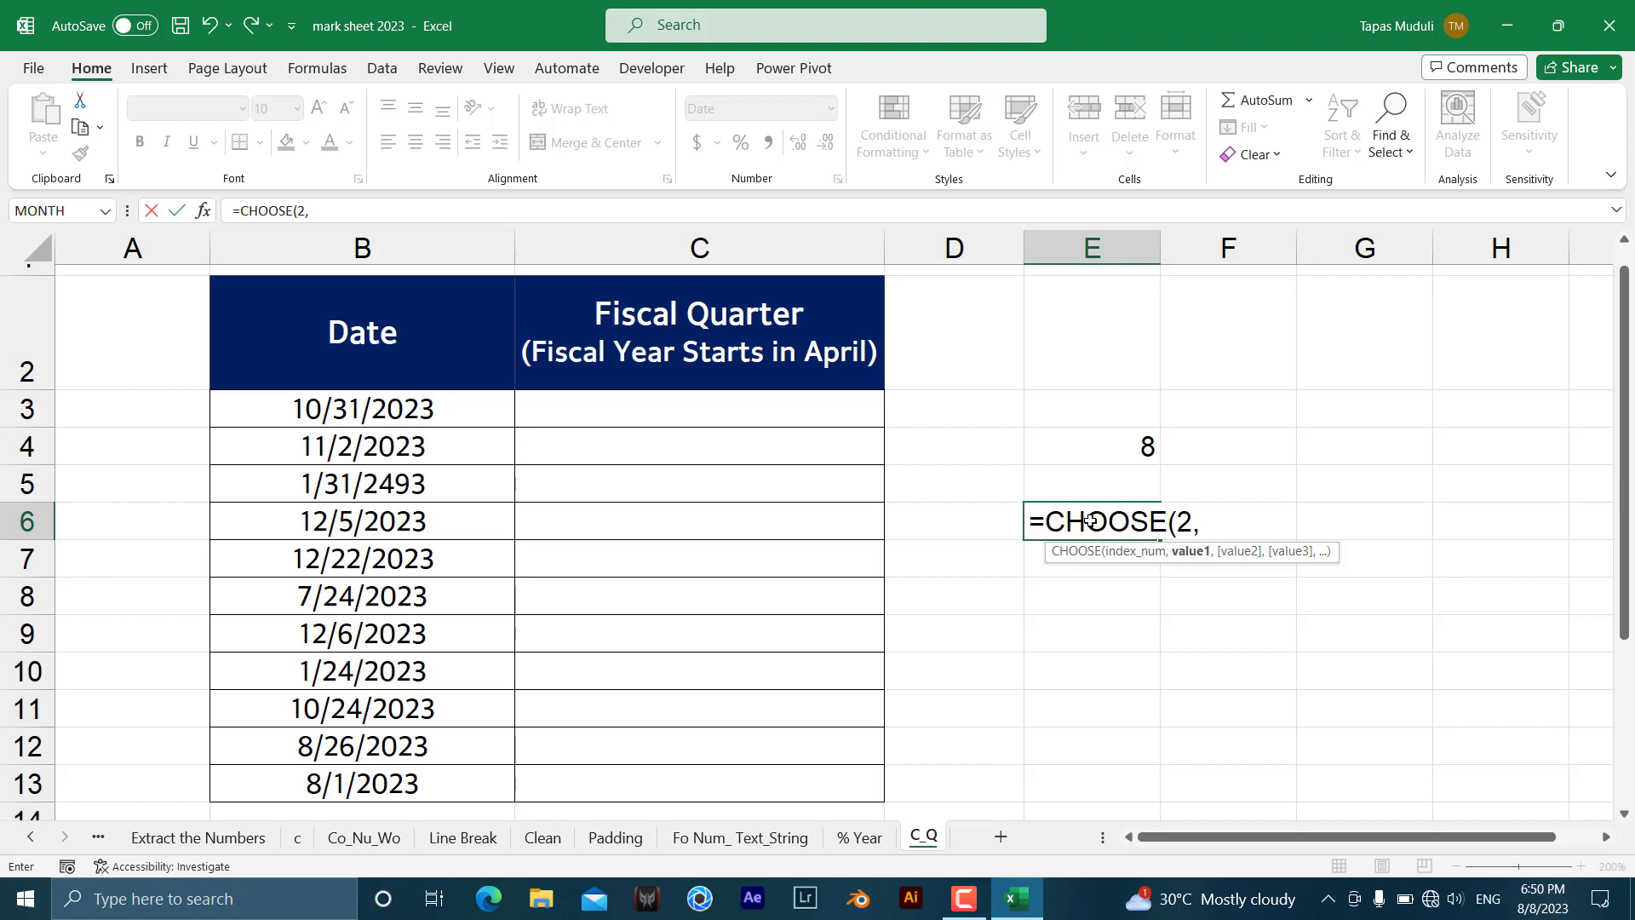
pyautogui.write('"X","')
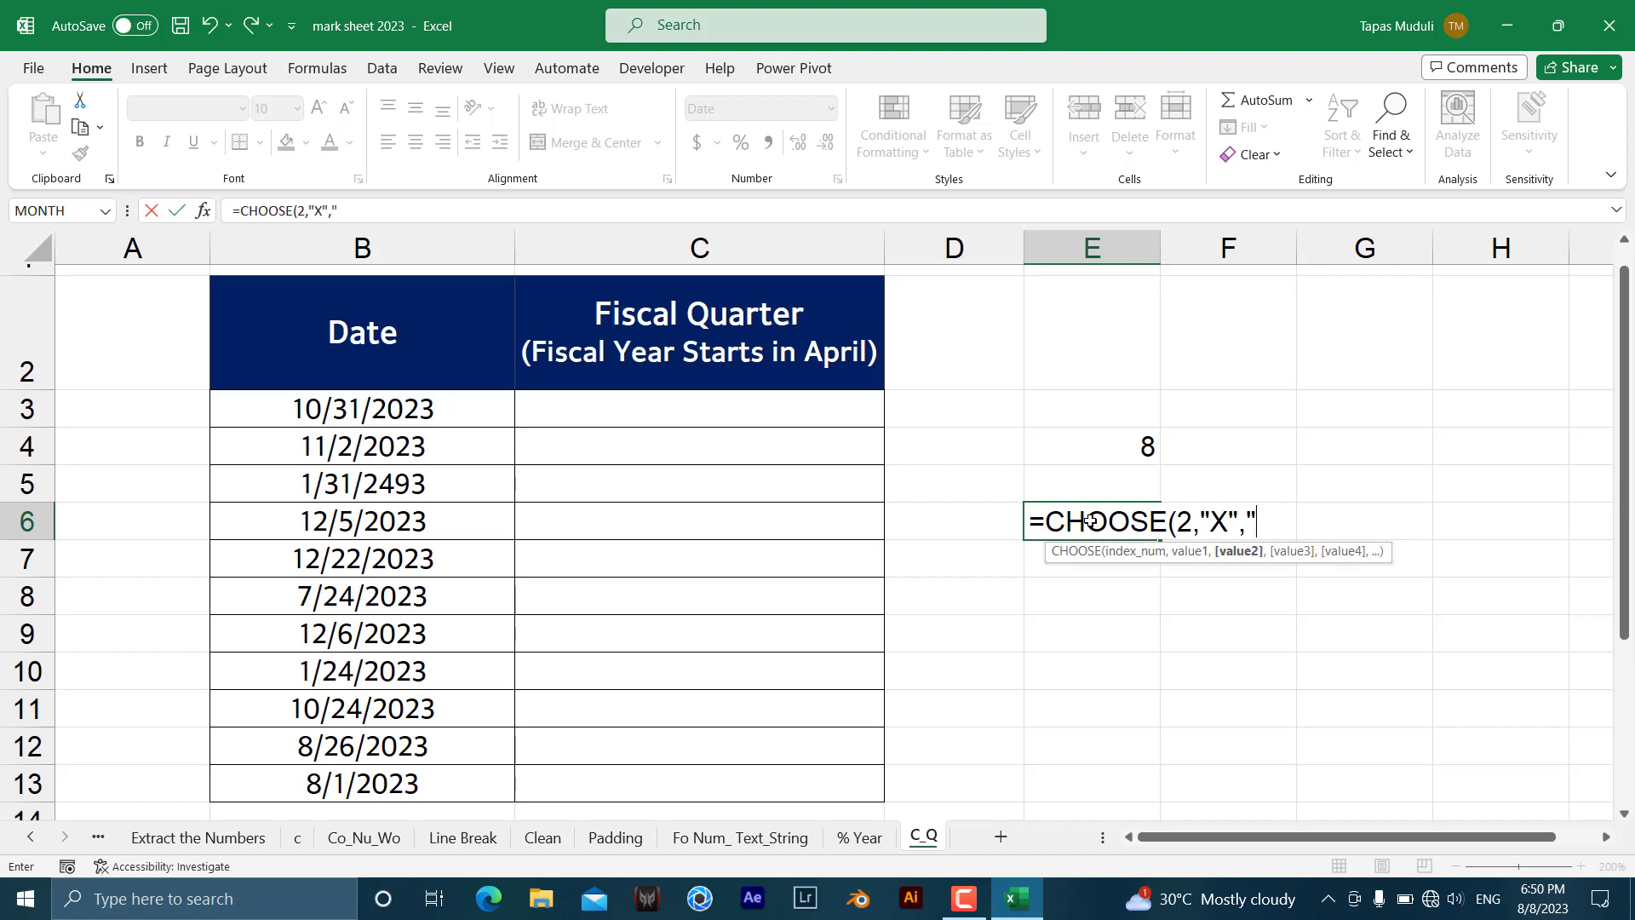
pyautogui.write('Y",')
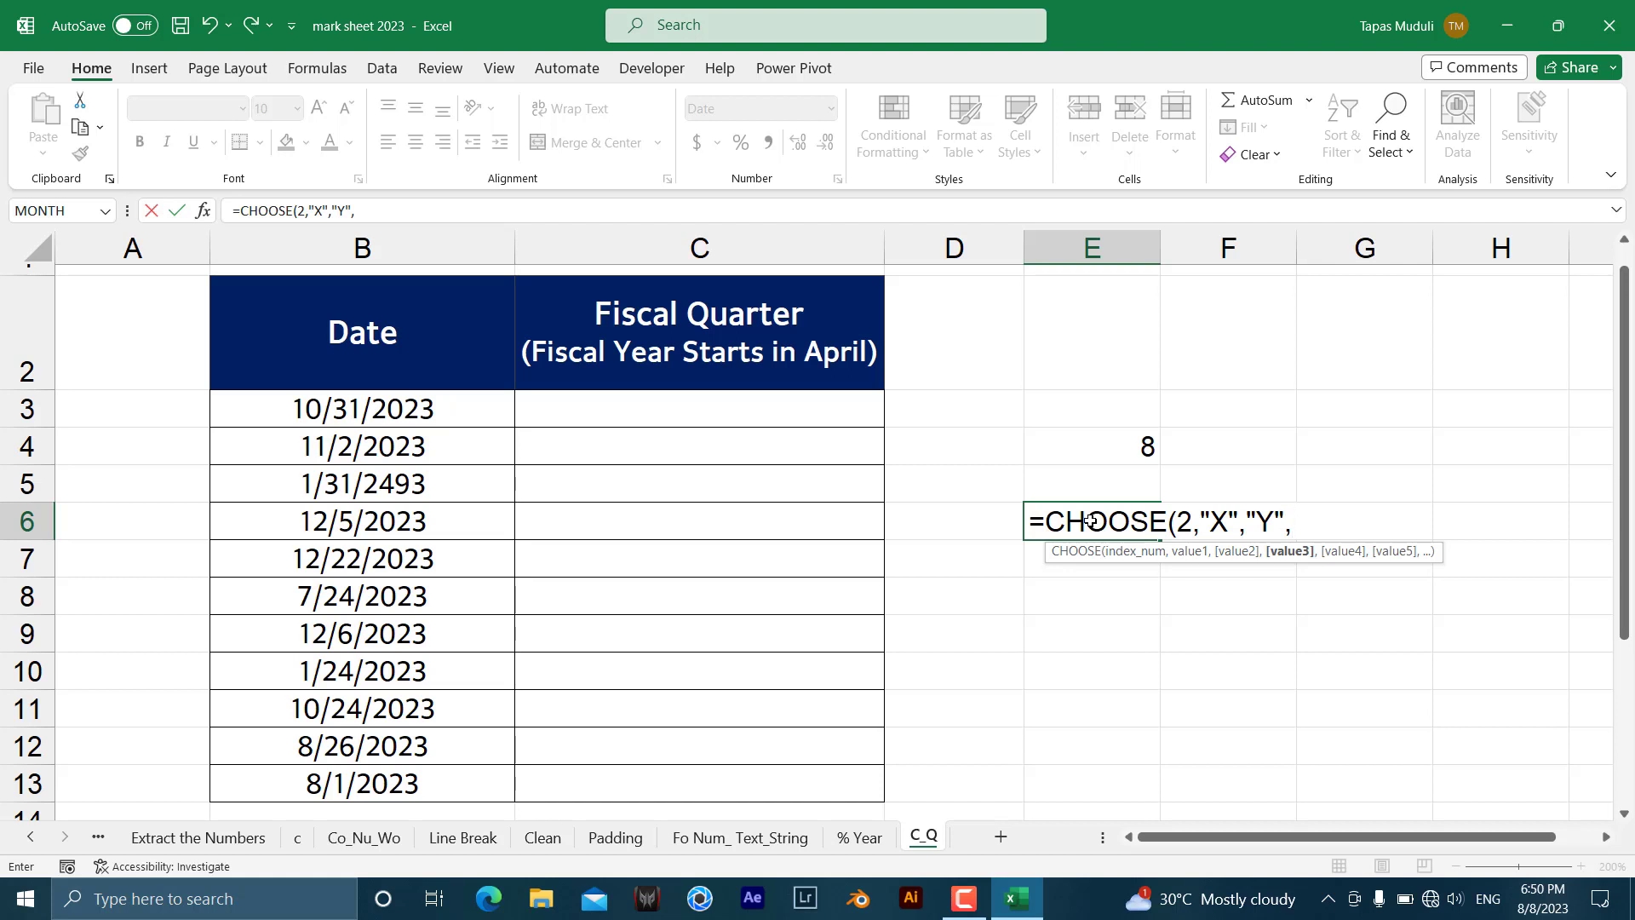
pyautogui.write('"Z"')
pyautogui.press('Return')
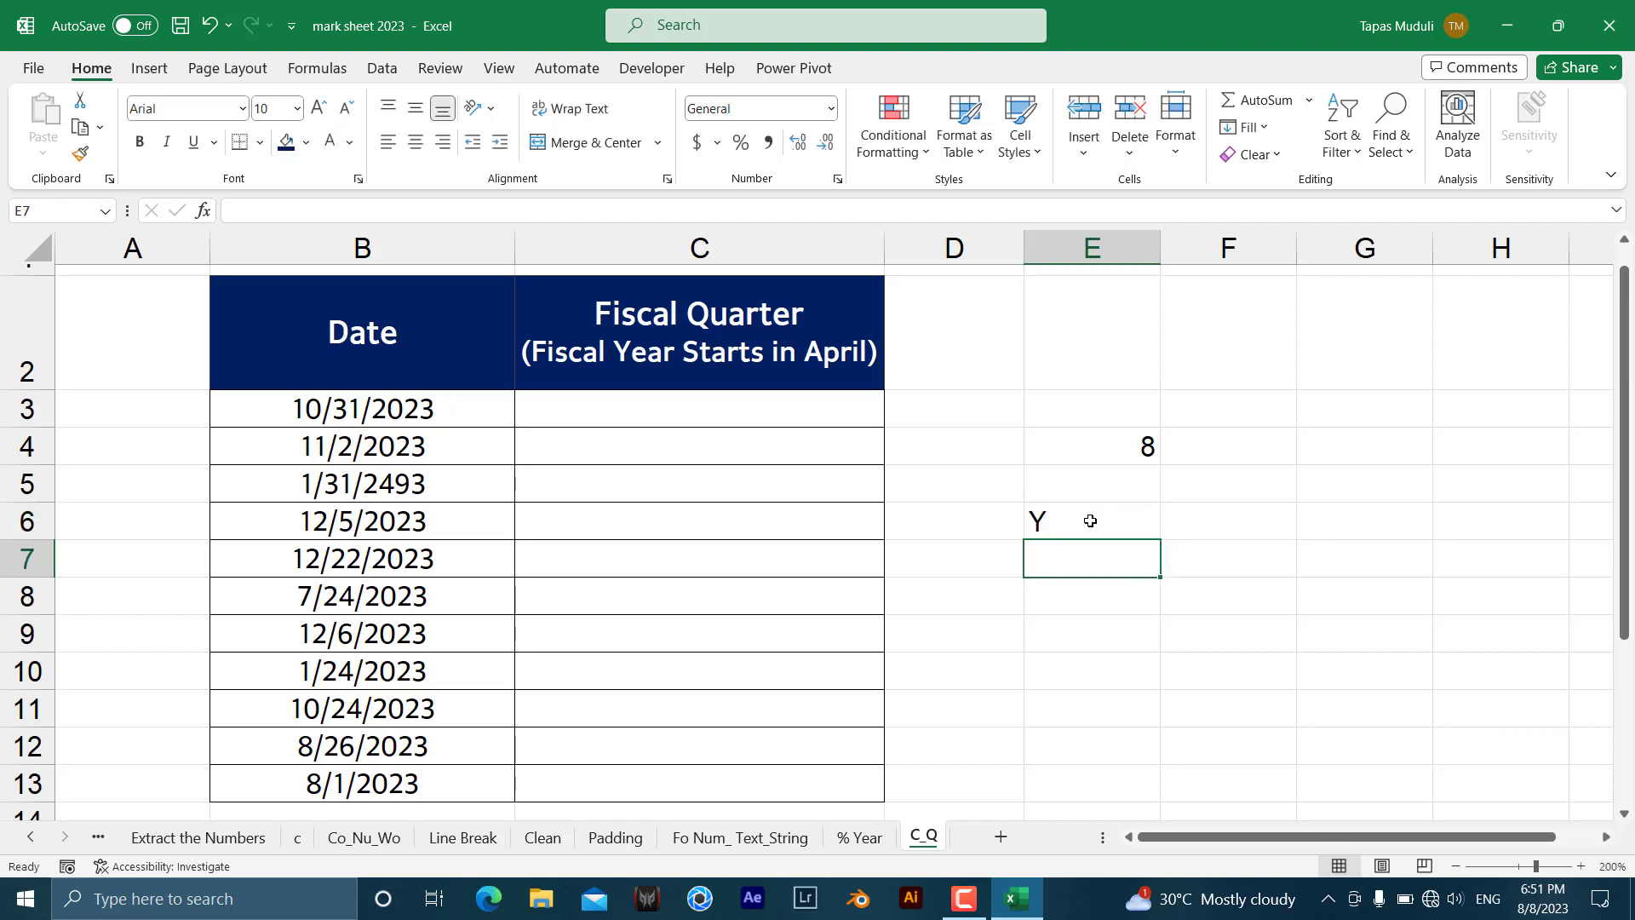
# Clear the demo results from cells E6 and E4.
pyautogui.click(1091, 521)
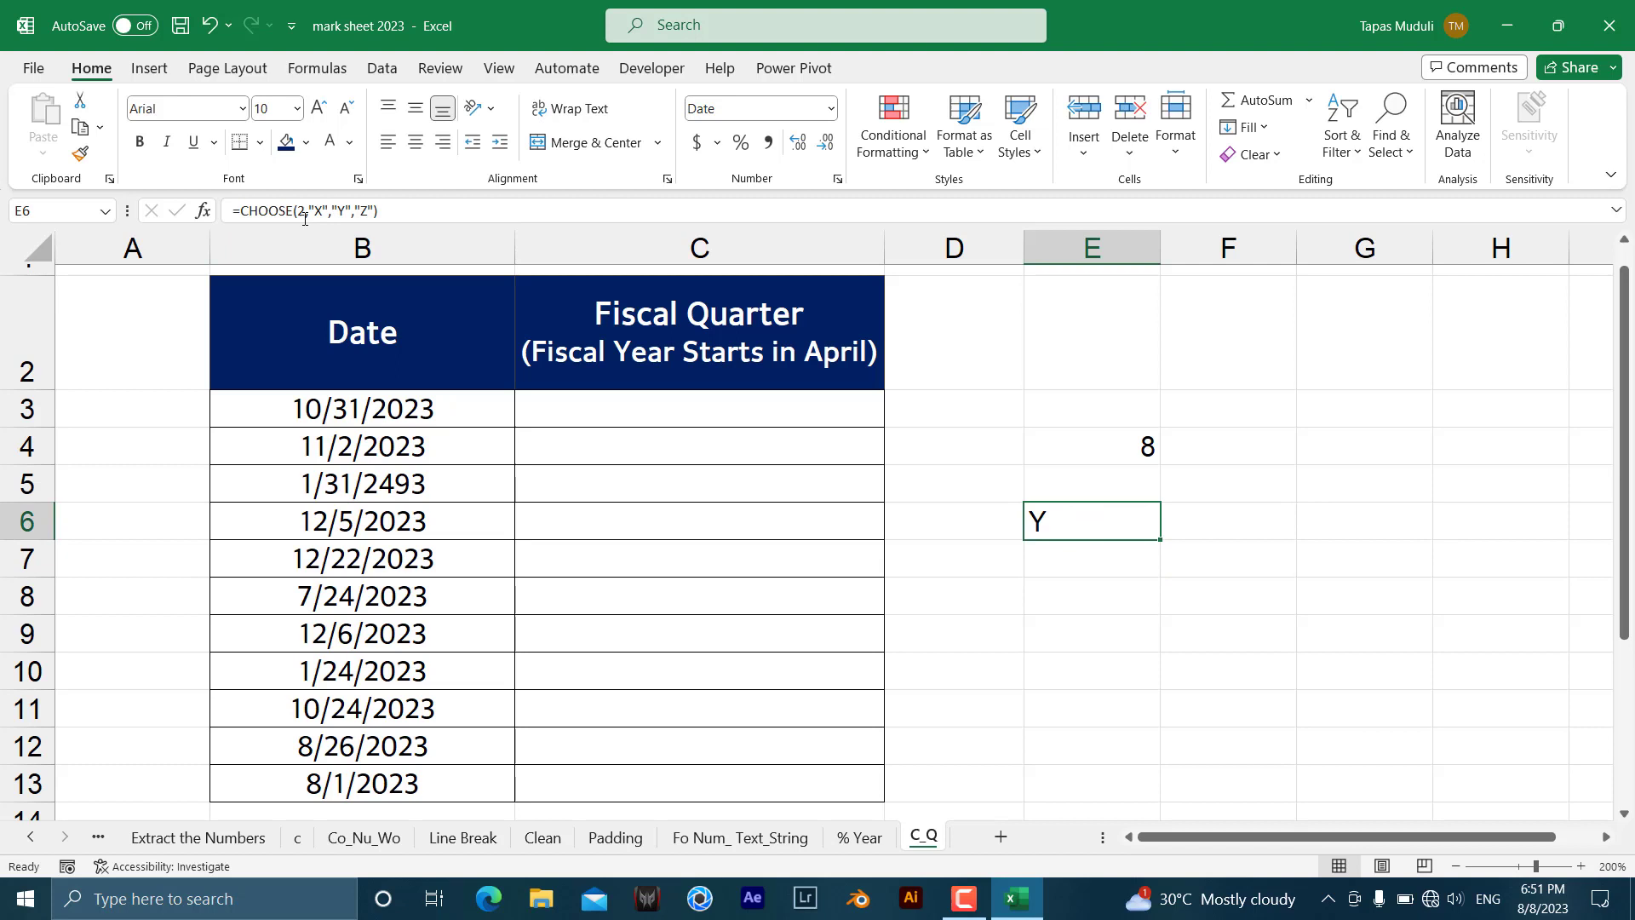
pyautogui.click(1094, 582)
pyautogui.click(1102, 519)
pyautogui.press('Delete')
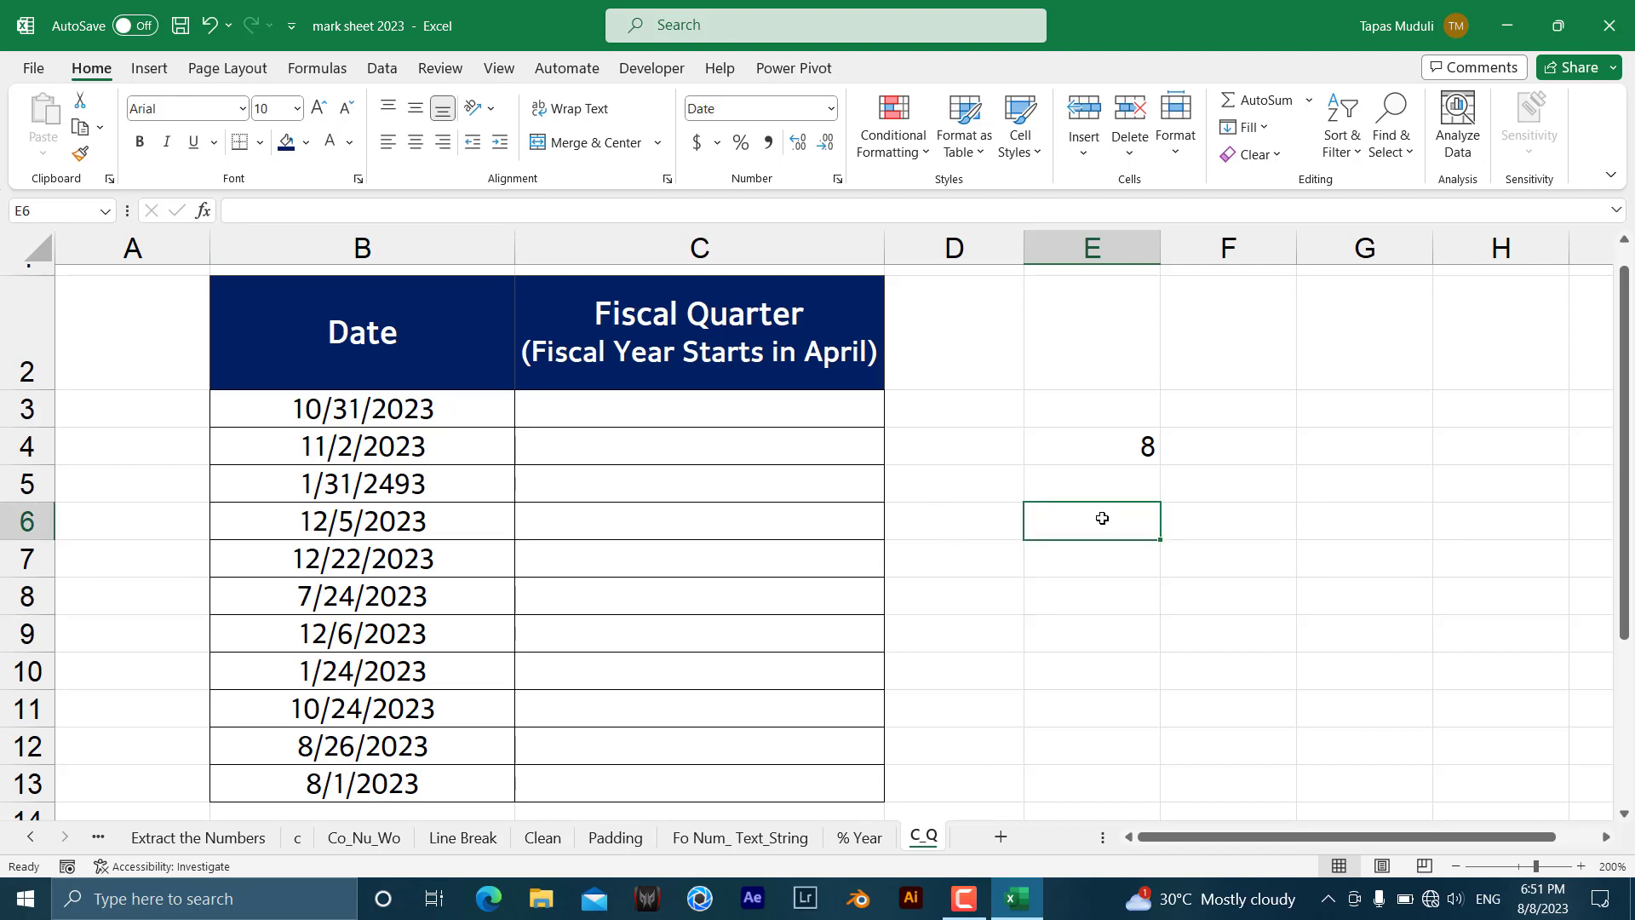
pyautogui.click(1097, 446)
pyautogui.press('Delete')
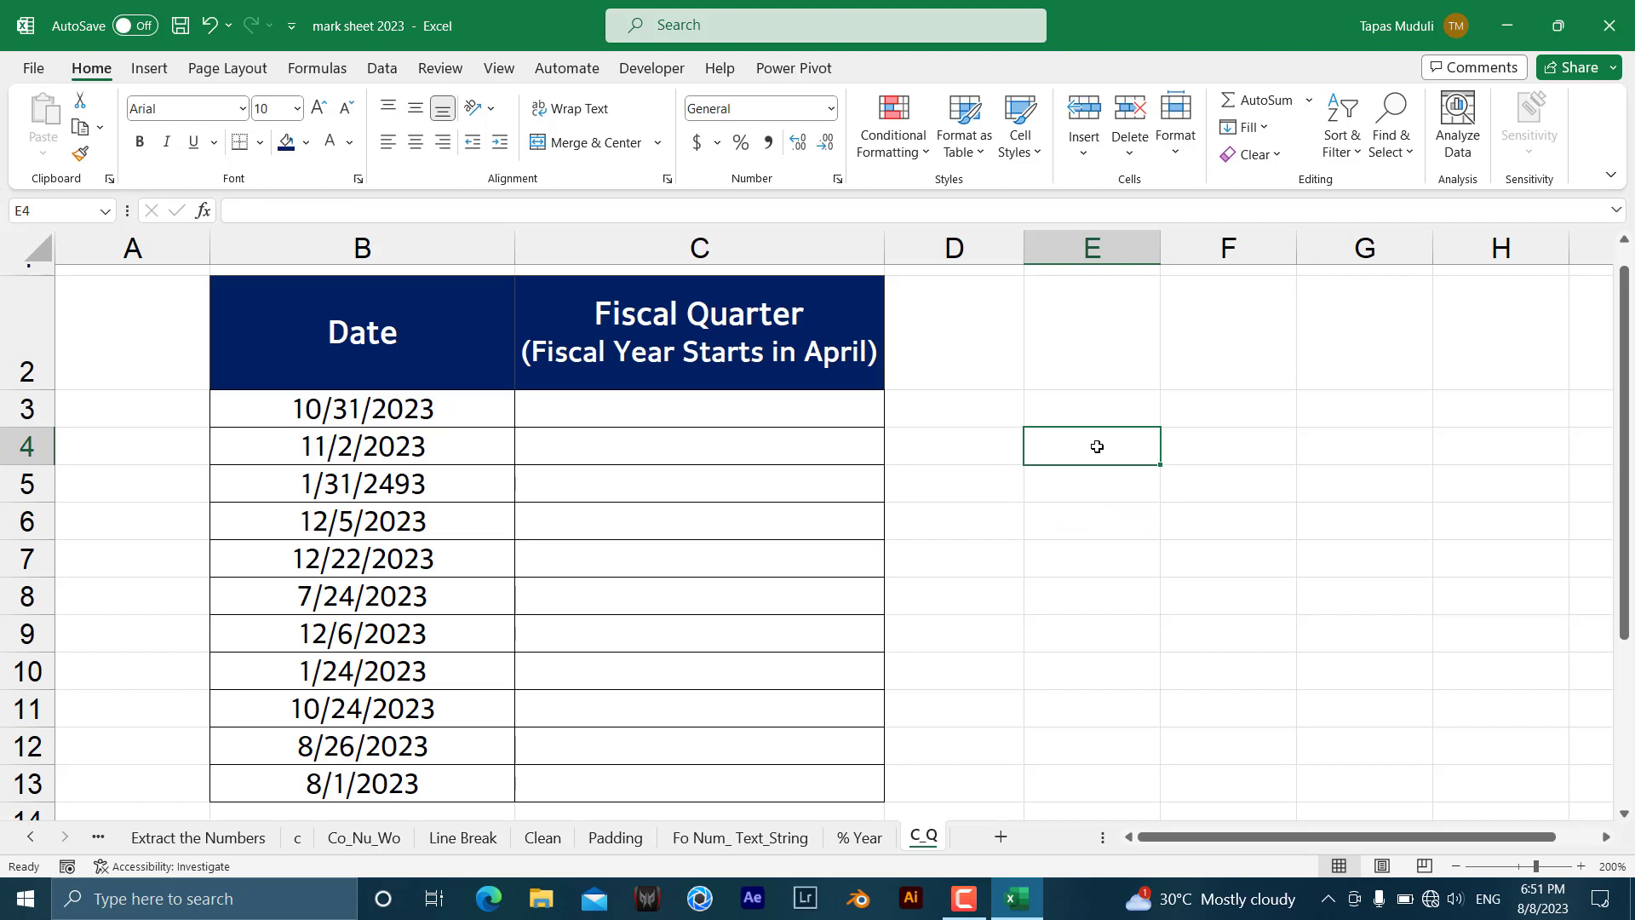
# Enter =CHOOSE(MONTH(B3),4,4,4,1,1,1,2,2,2,3,3,3) in C3, giving quarter 3 for 10/31/2023.
pyautogui.click(611, 412)
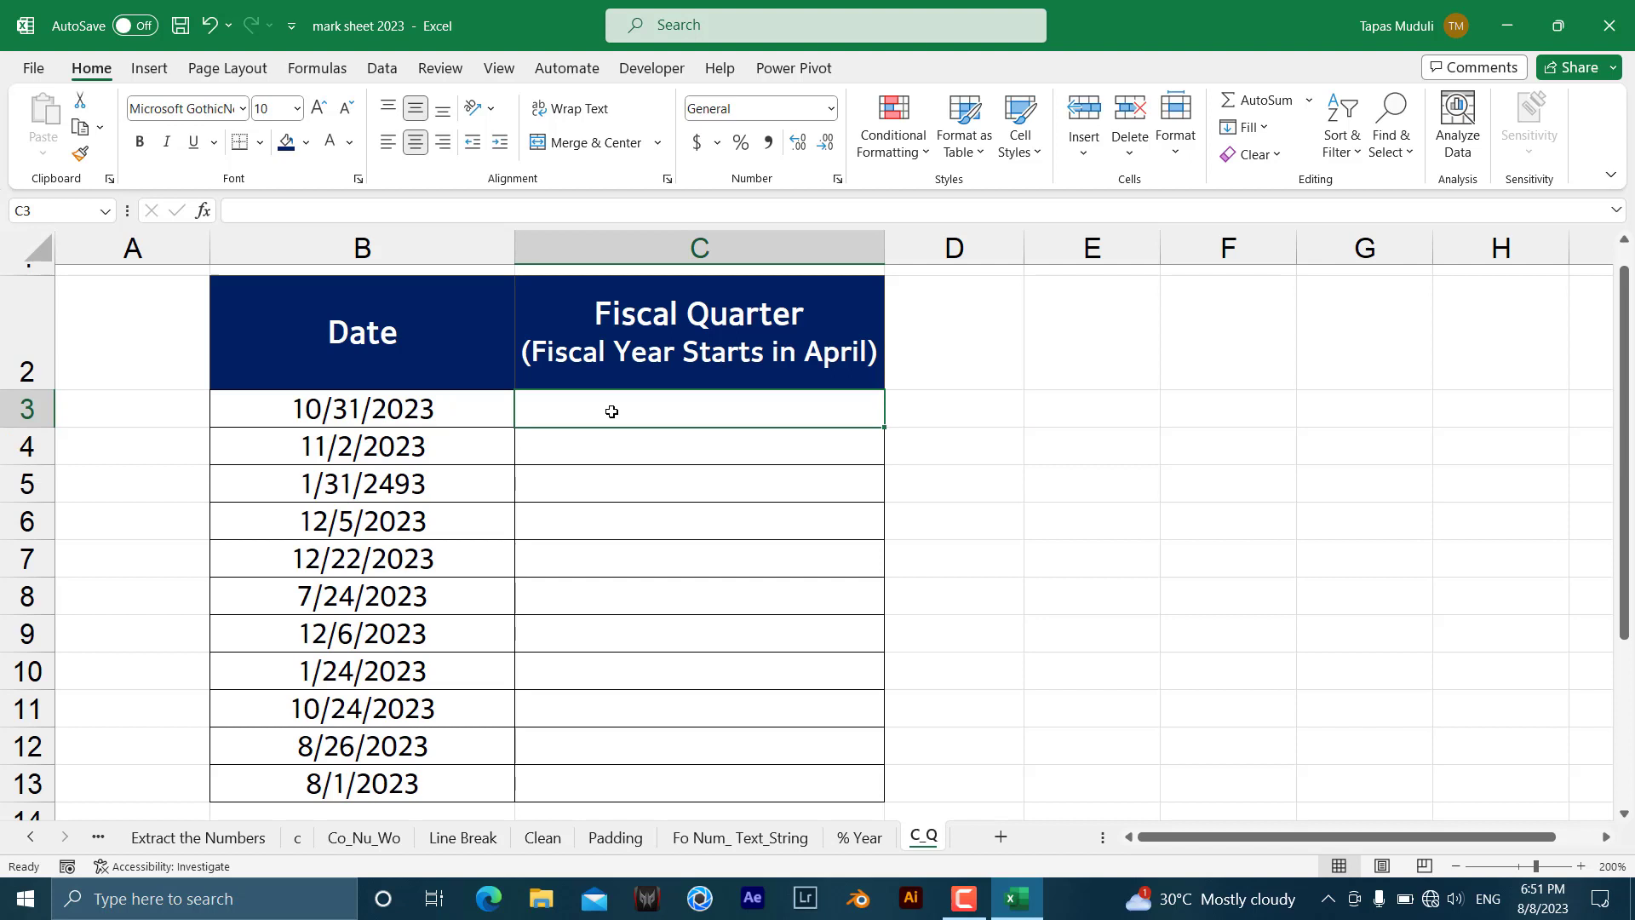
pyautogui.write('=choo')
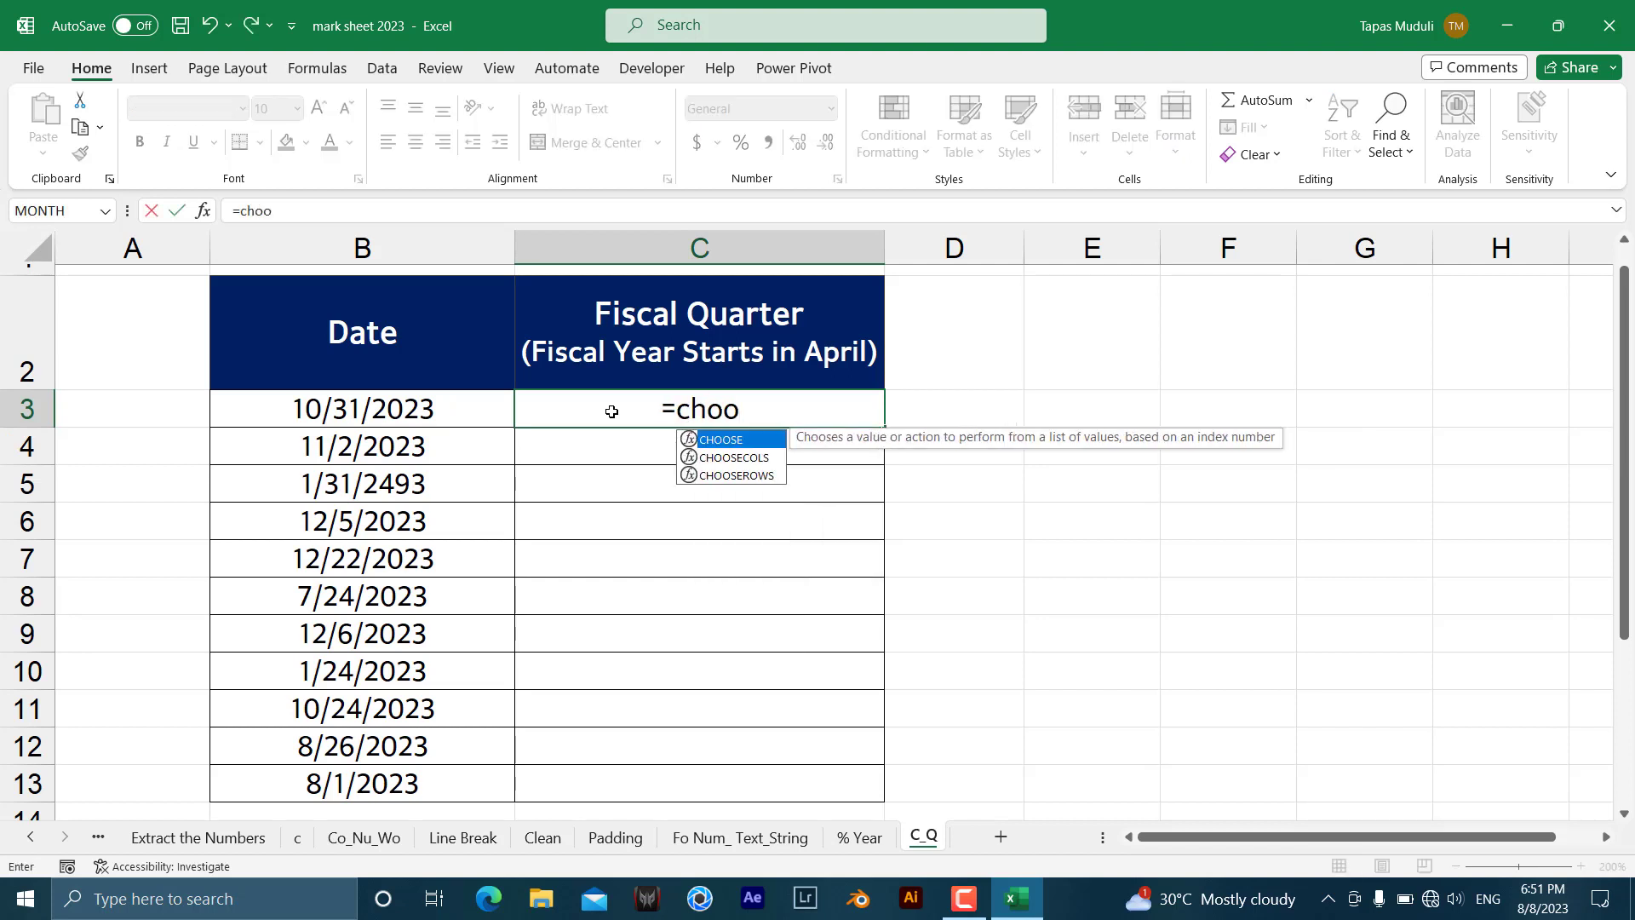
pyautogui.press('Tab')
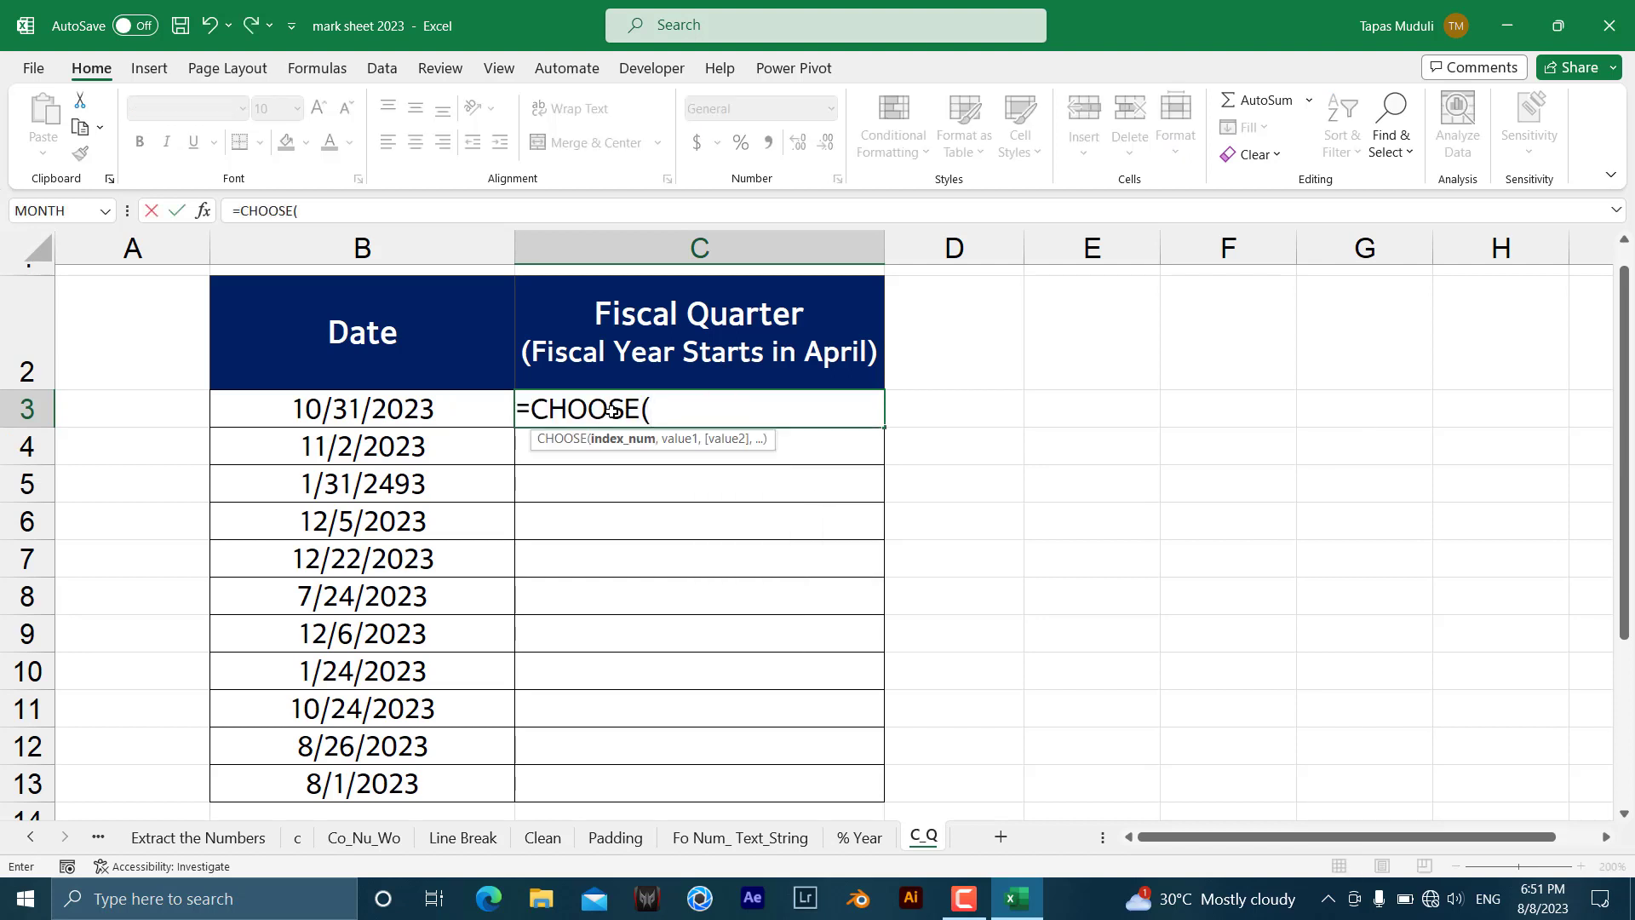
pyautogui.write('mony')
pyautogui.press('BackSpace')
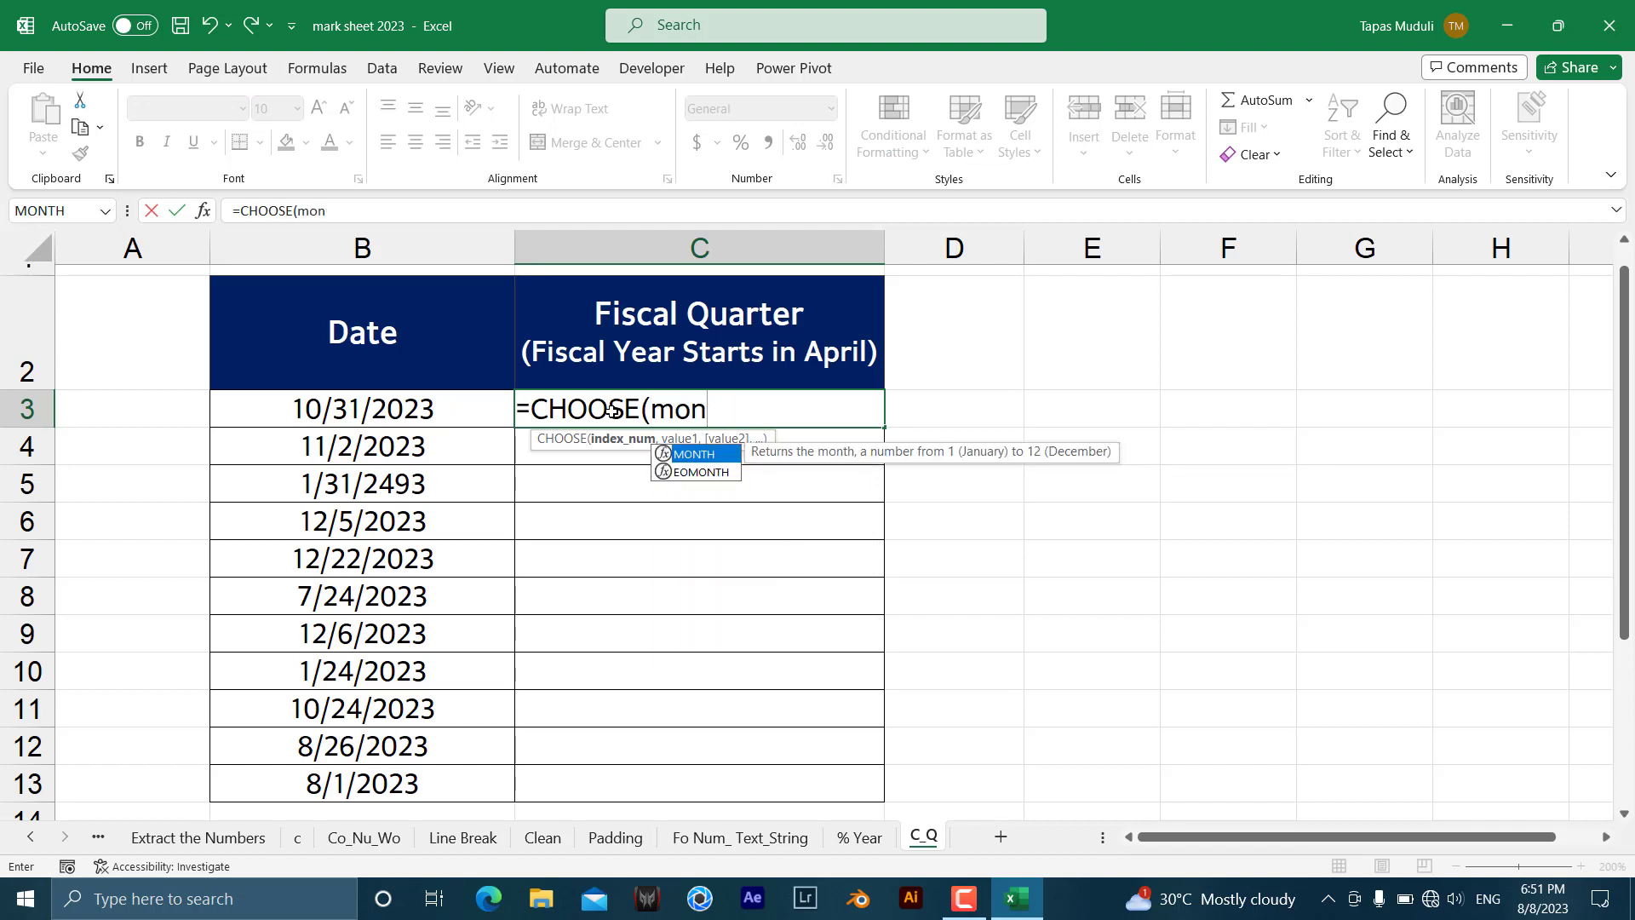
pyautogui.press('Tab')
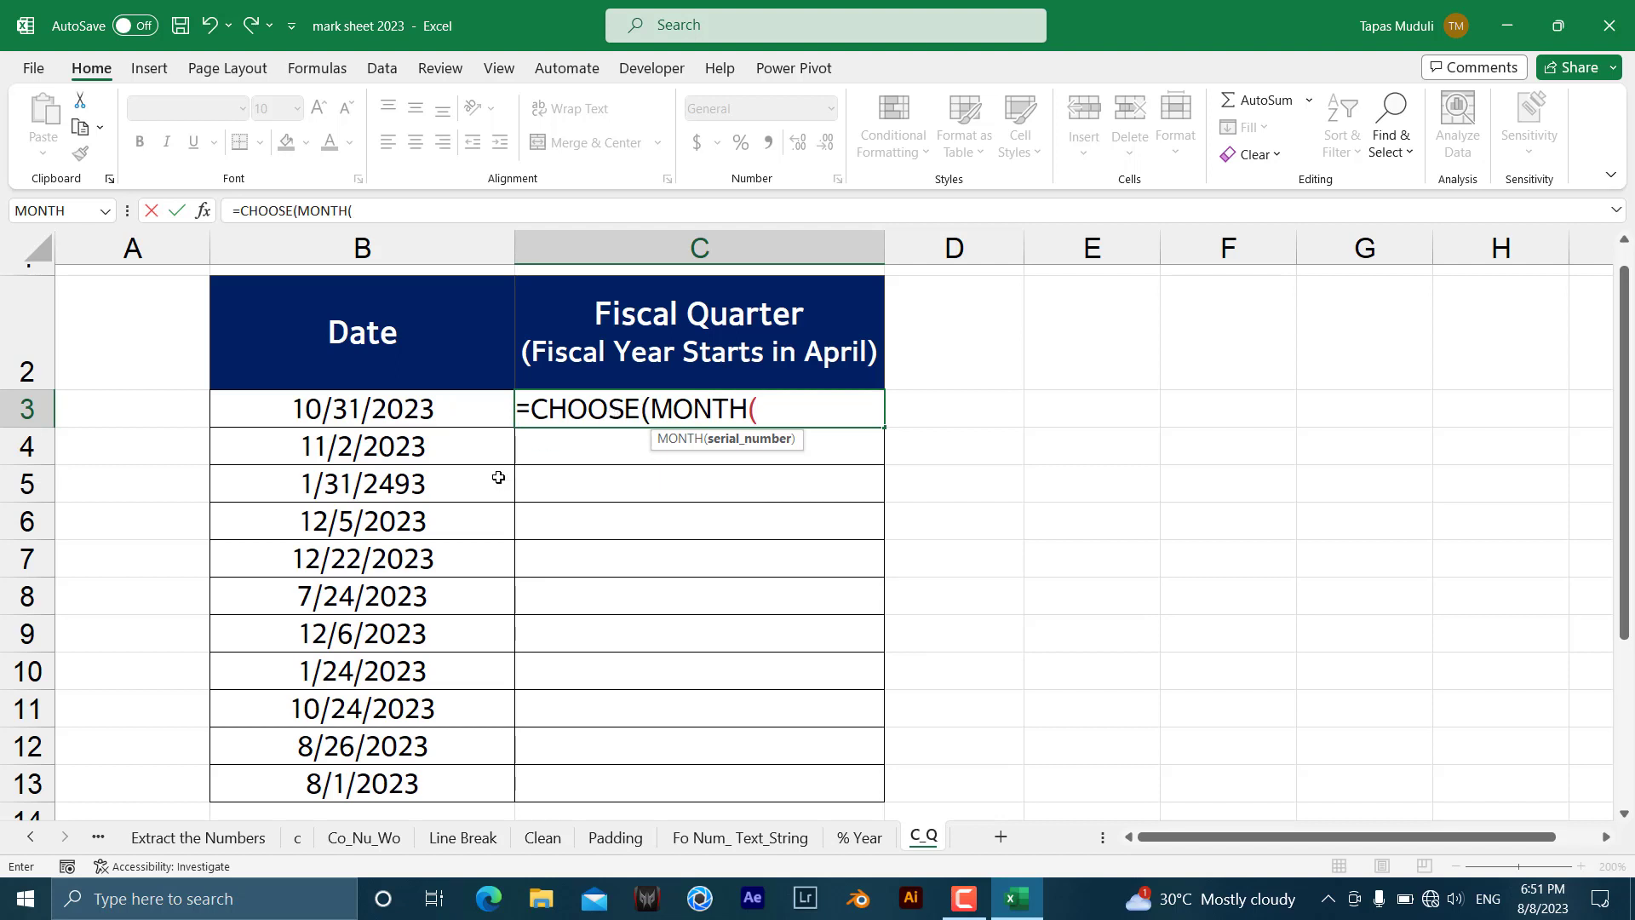
pyautogui.click(446, 418)
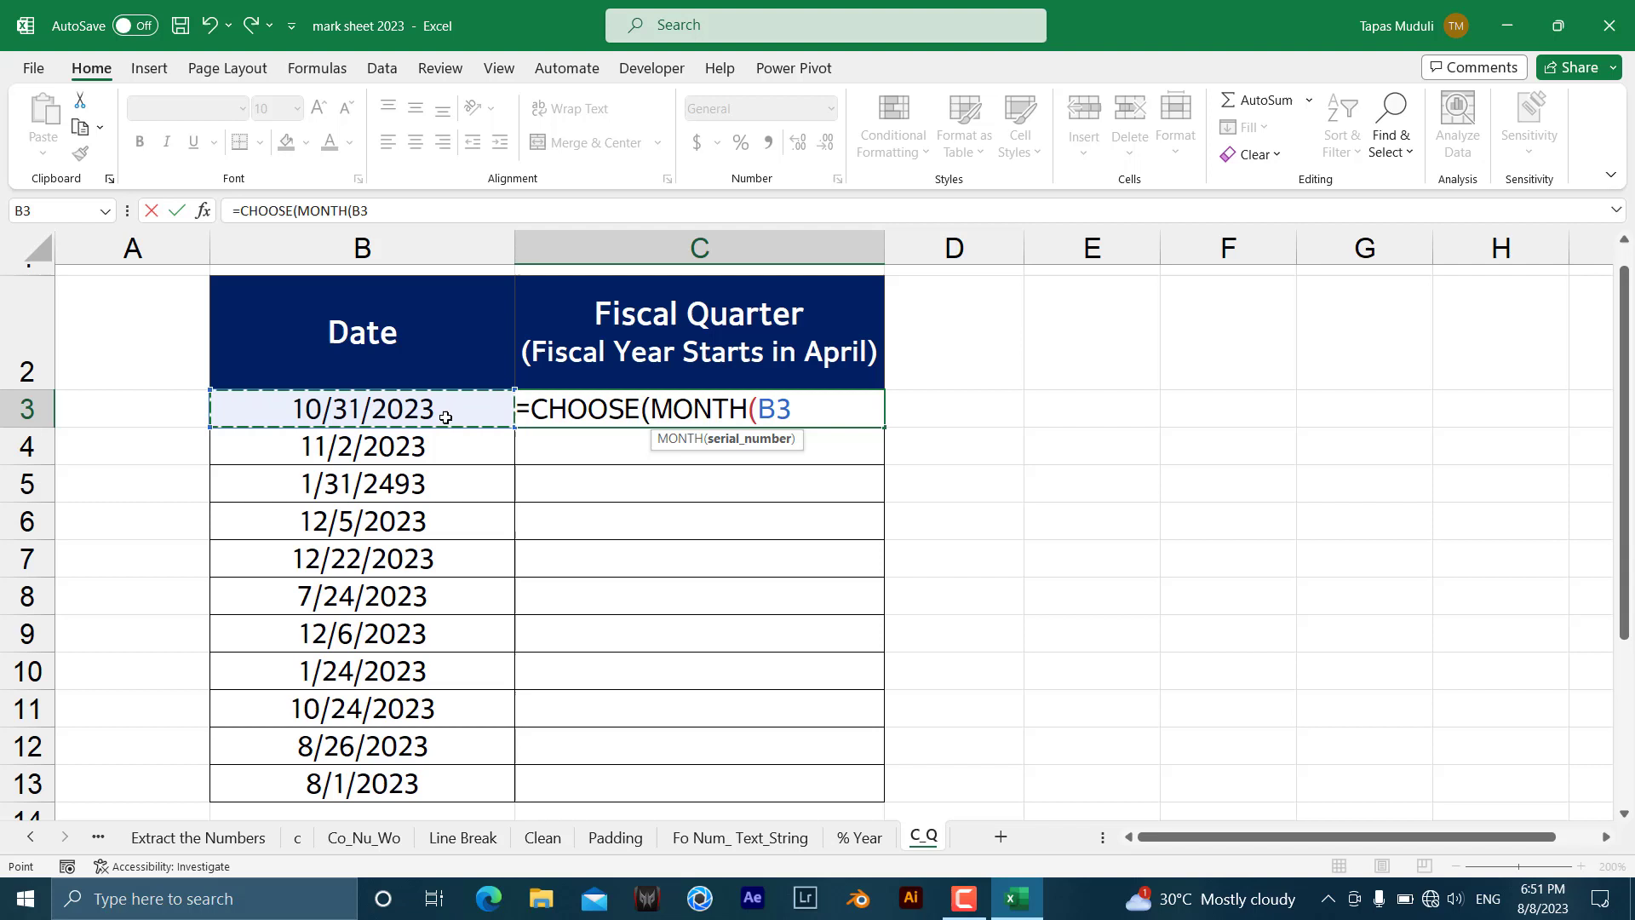
pyautogui.write(')')
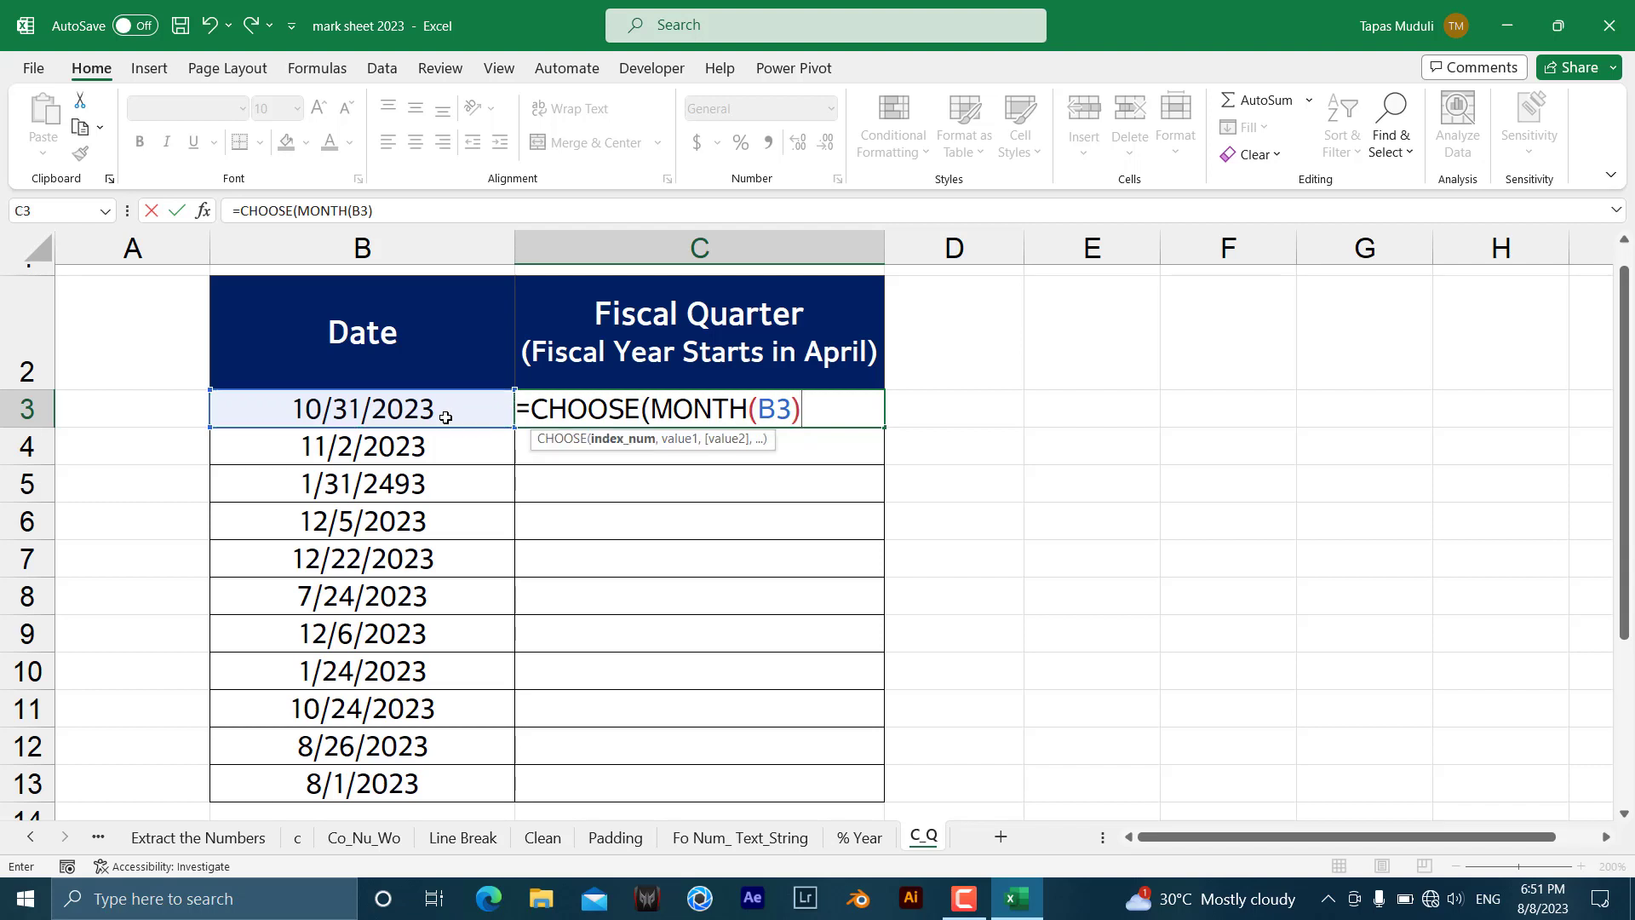
pyautogui.write(',')
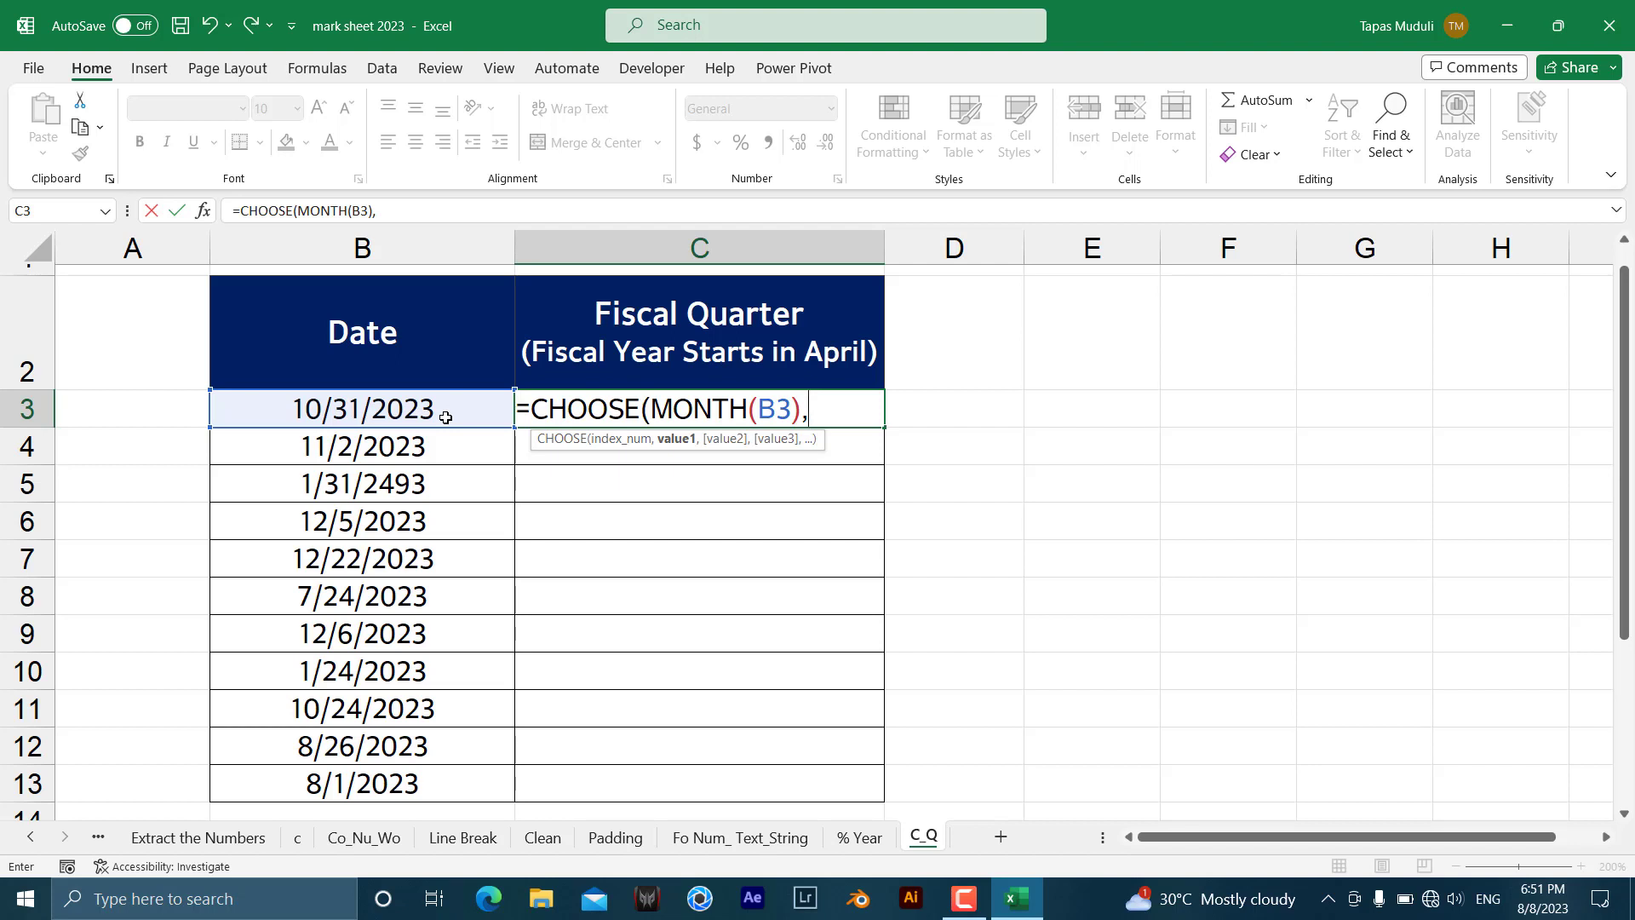
pyautogui.write('4,4,4')
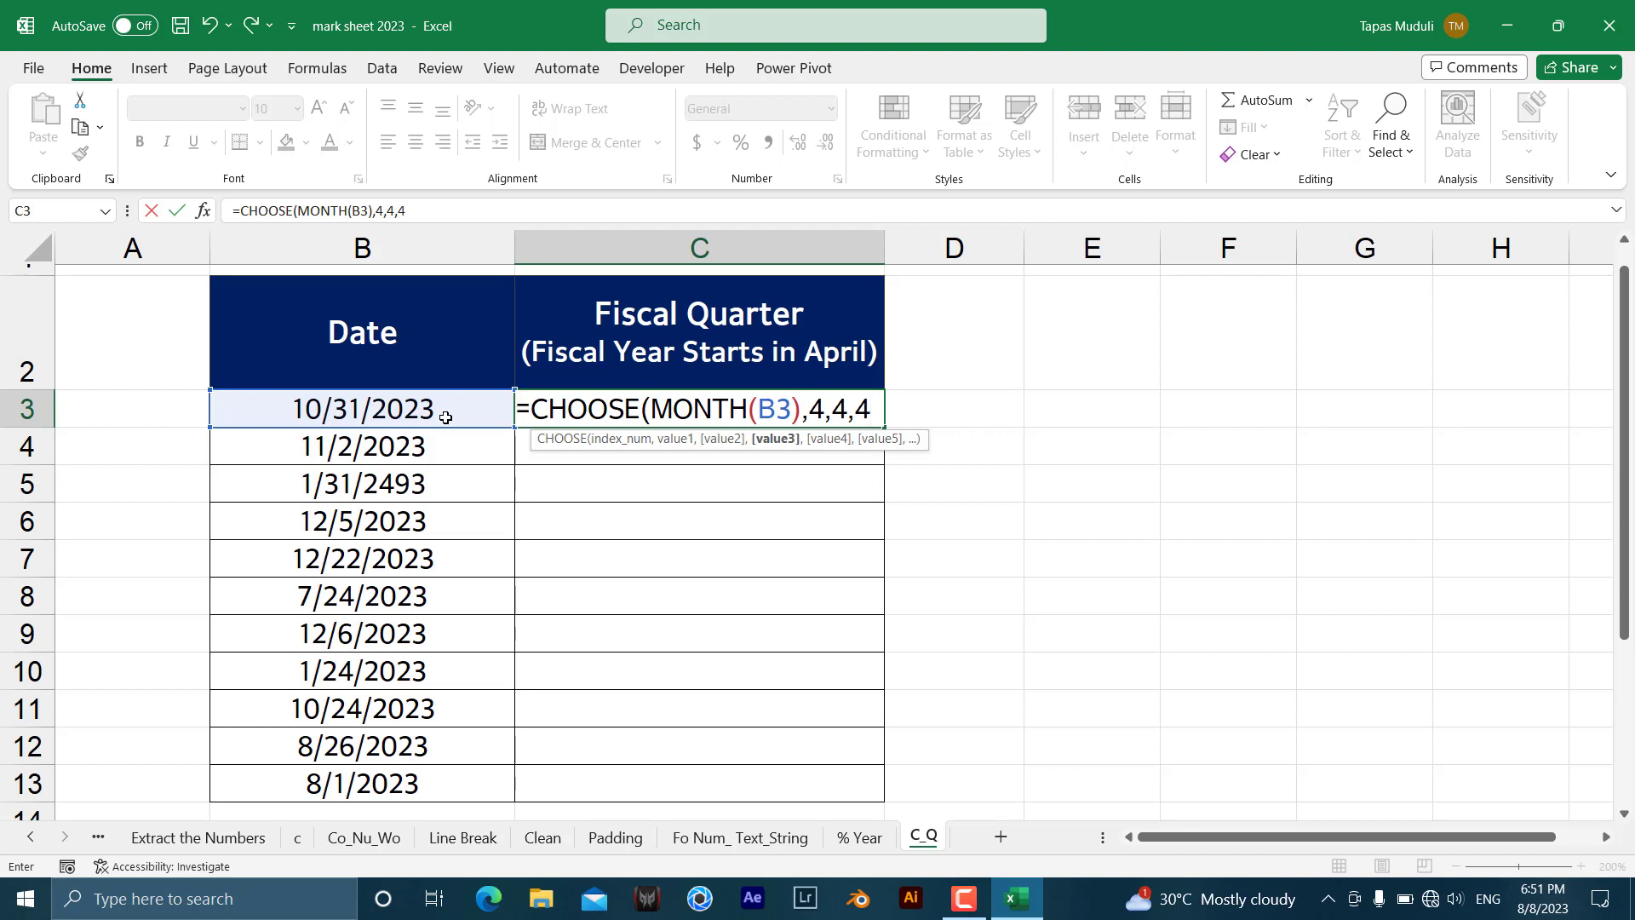
pyautogui.write(',')
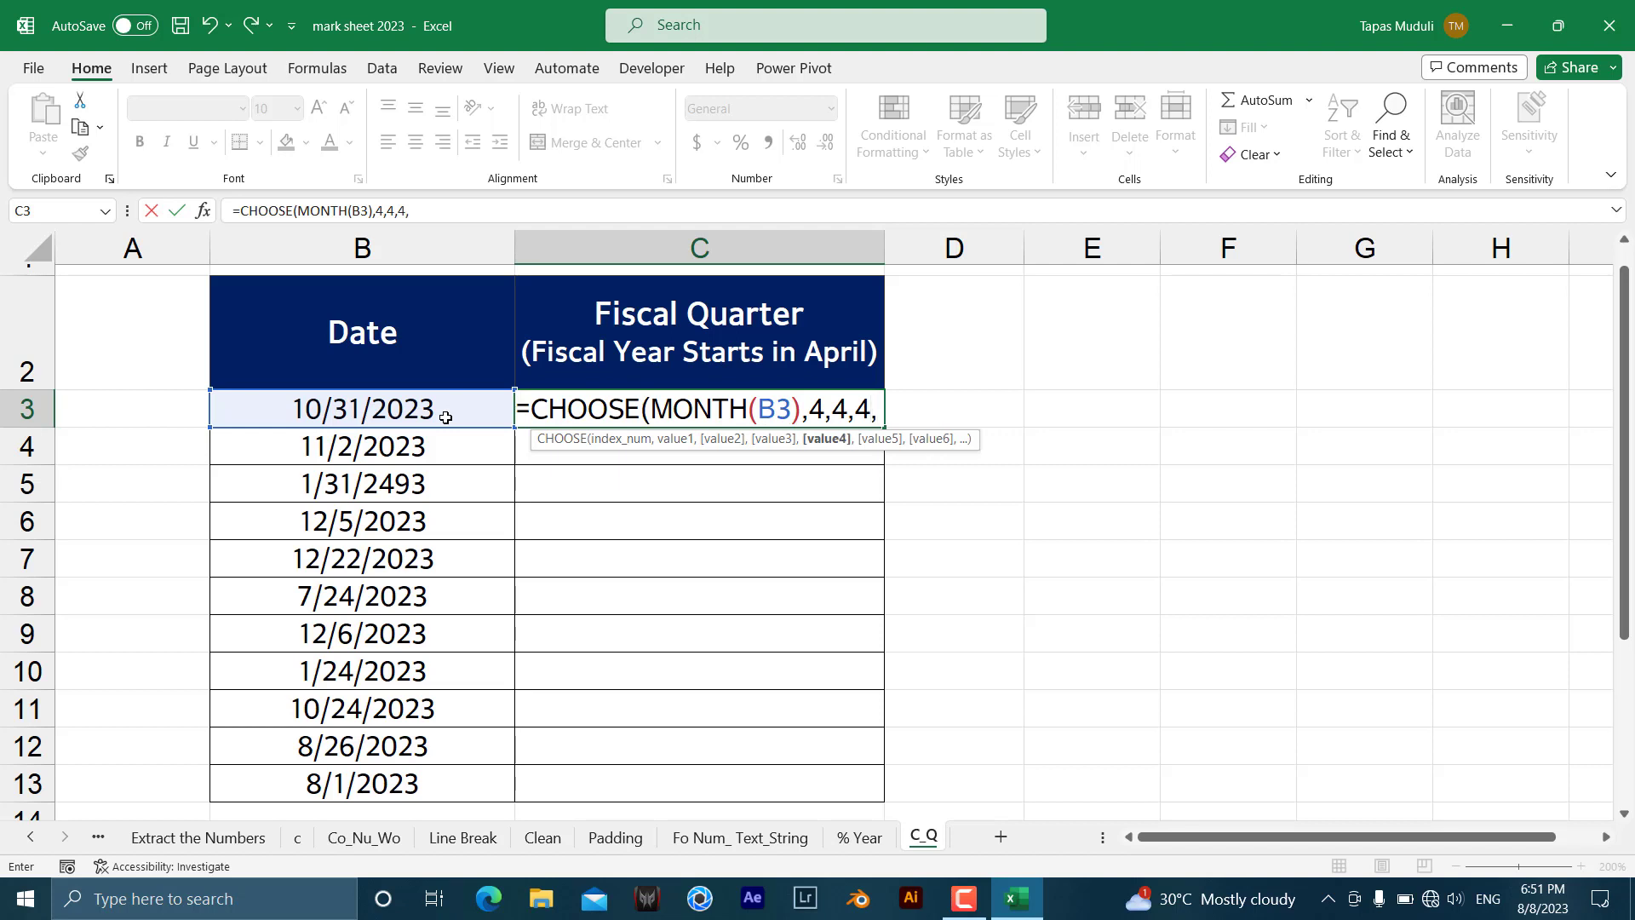
pyautogui.write('1,1')
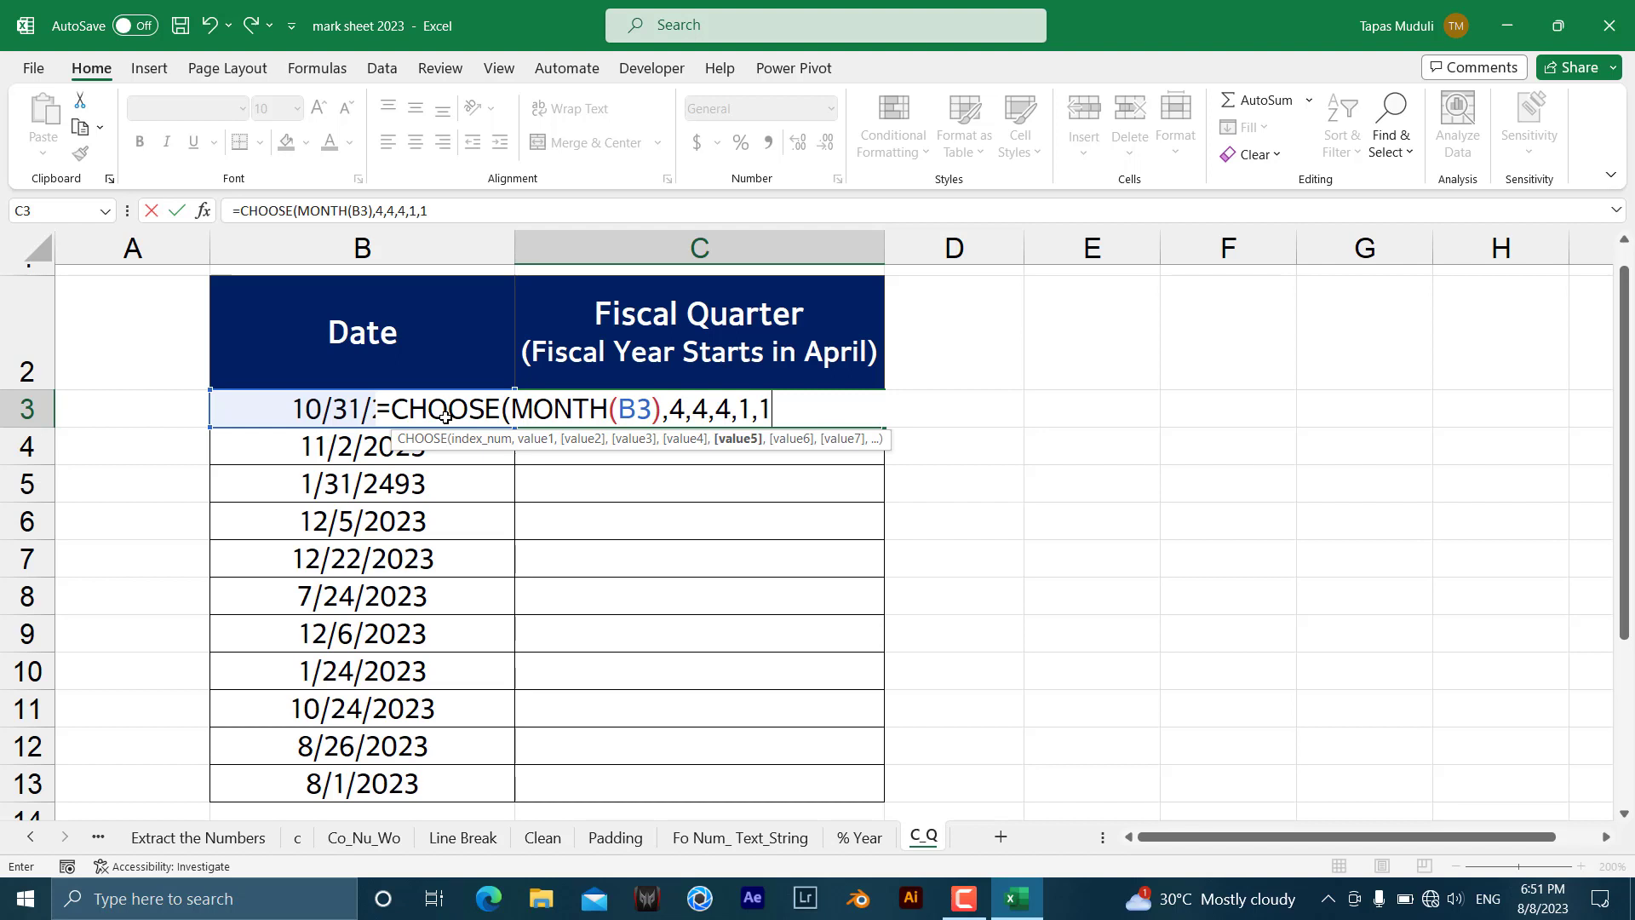
pyautogui.write(',1,')
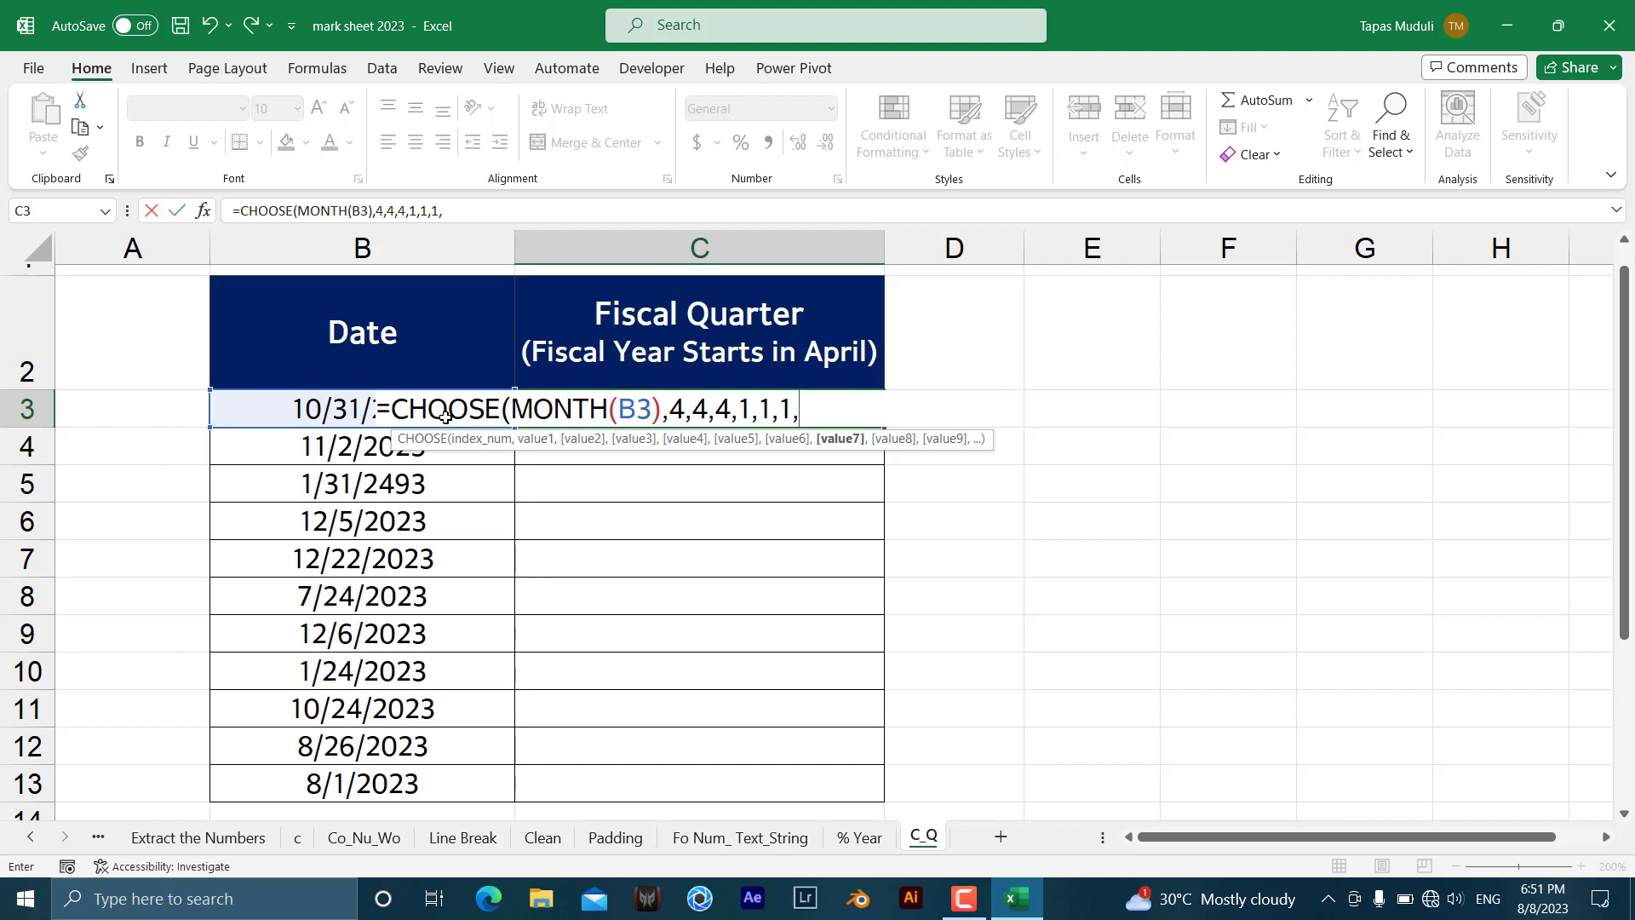
pyautogui.write('2,2,2')
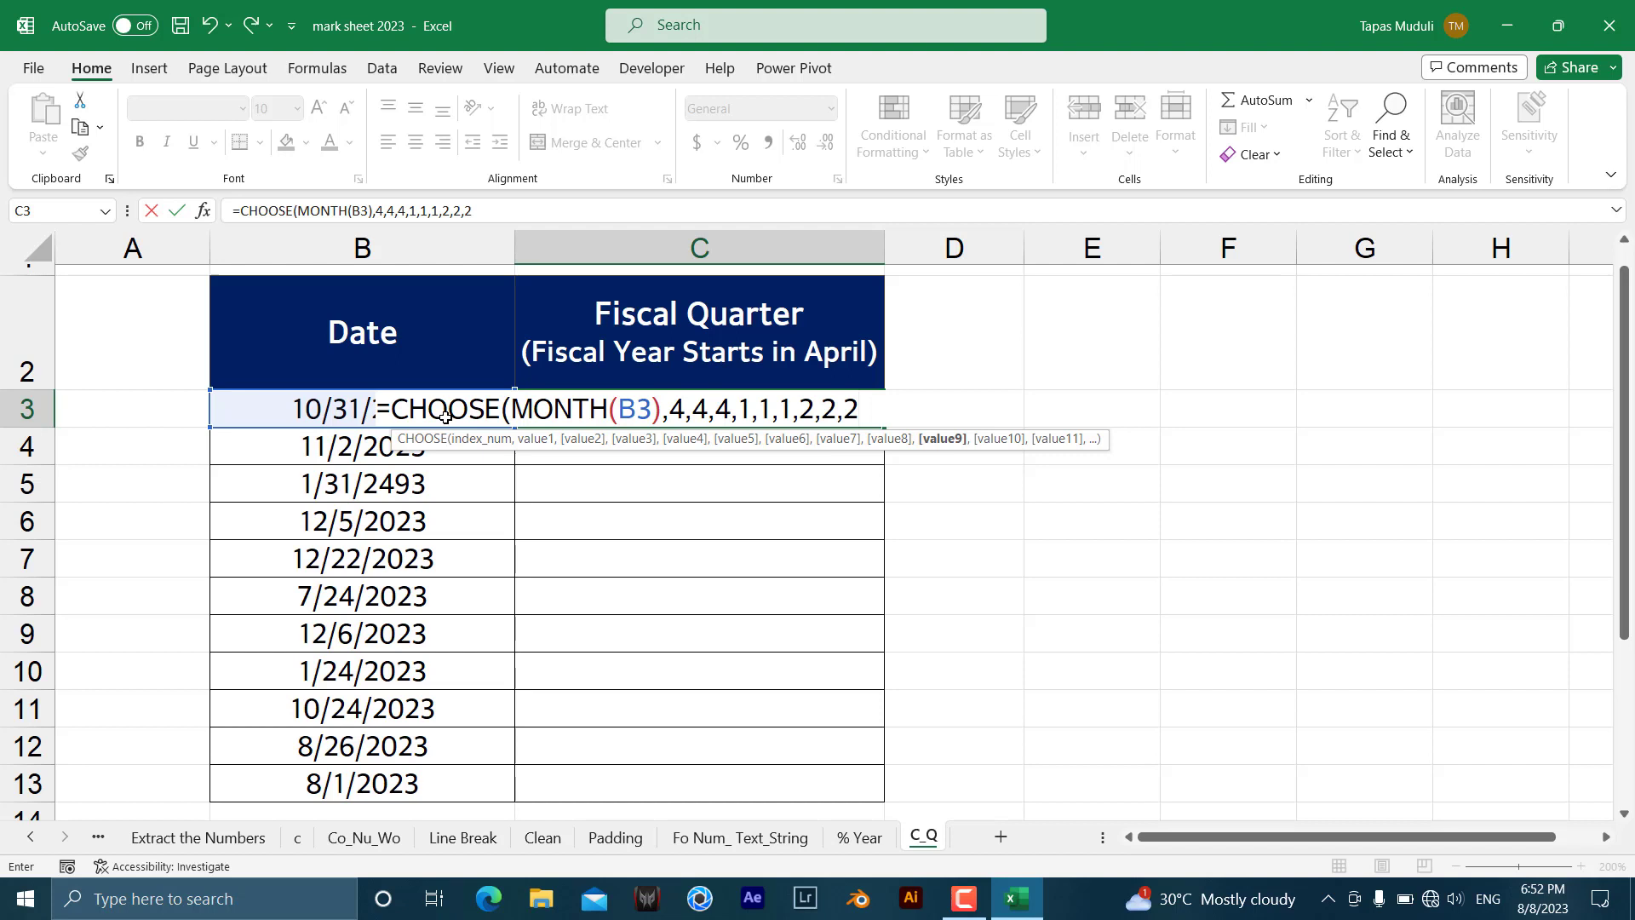
pyautogui.write(',3,3,')
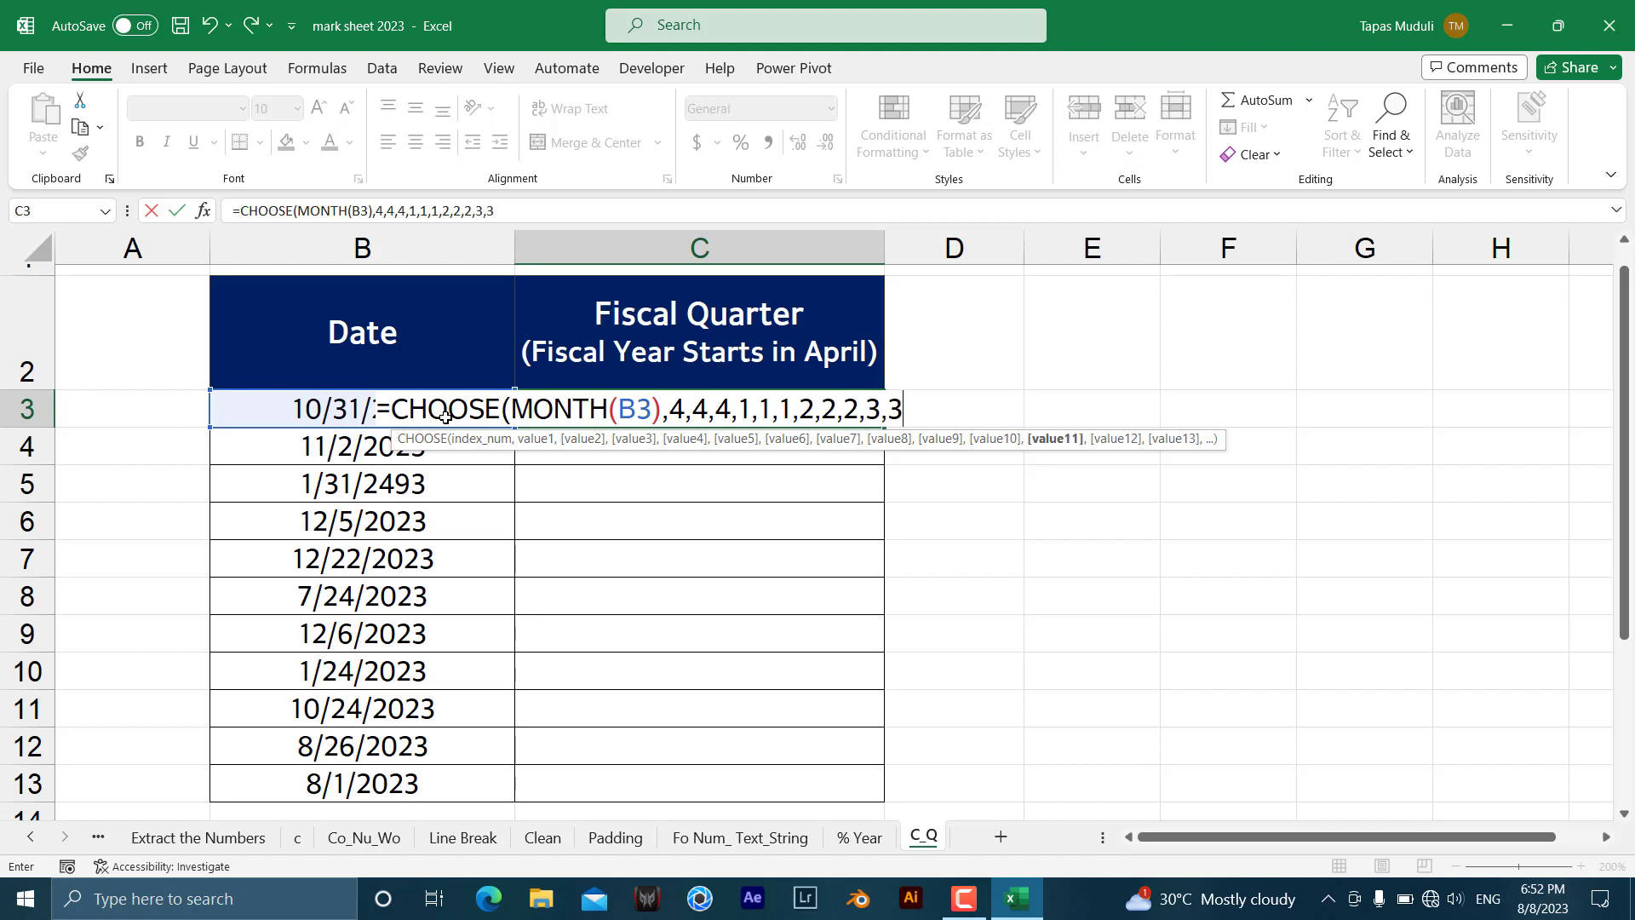
pyautogui.write('3')
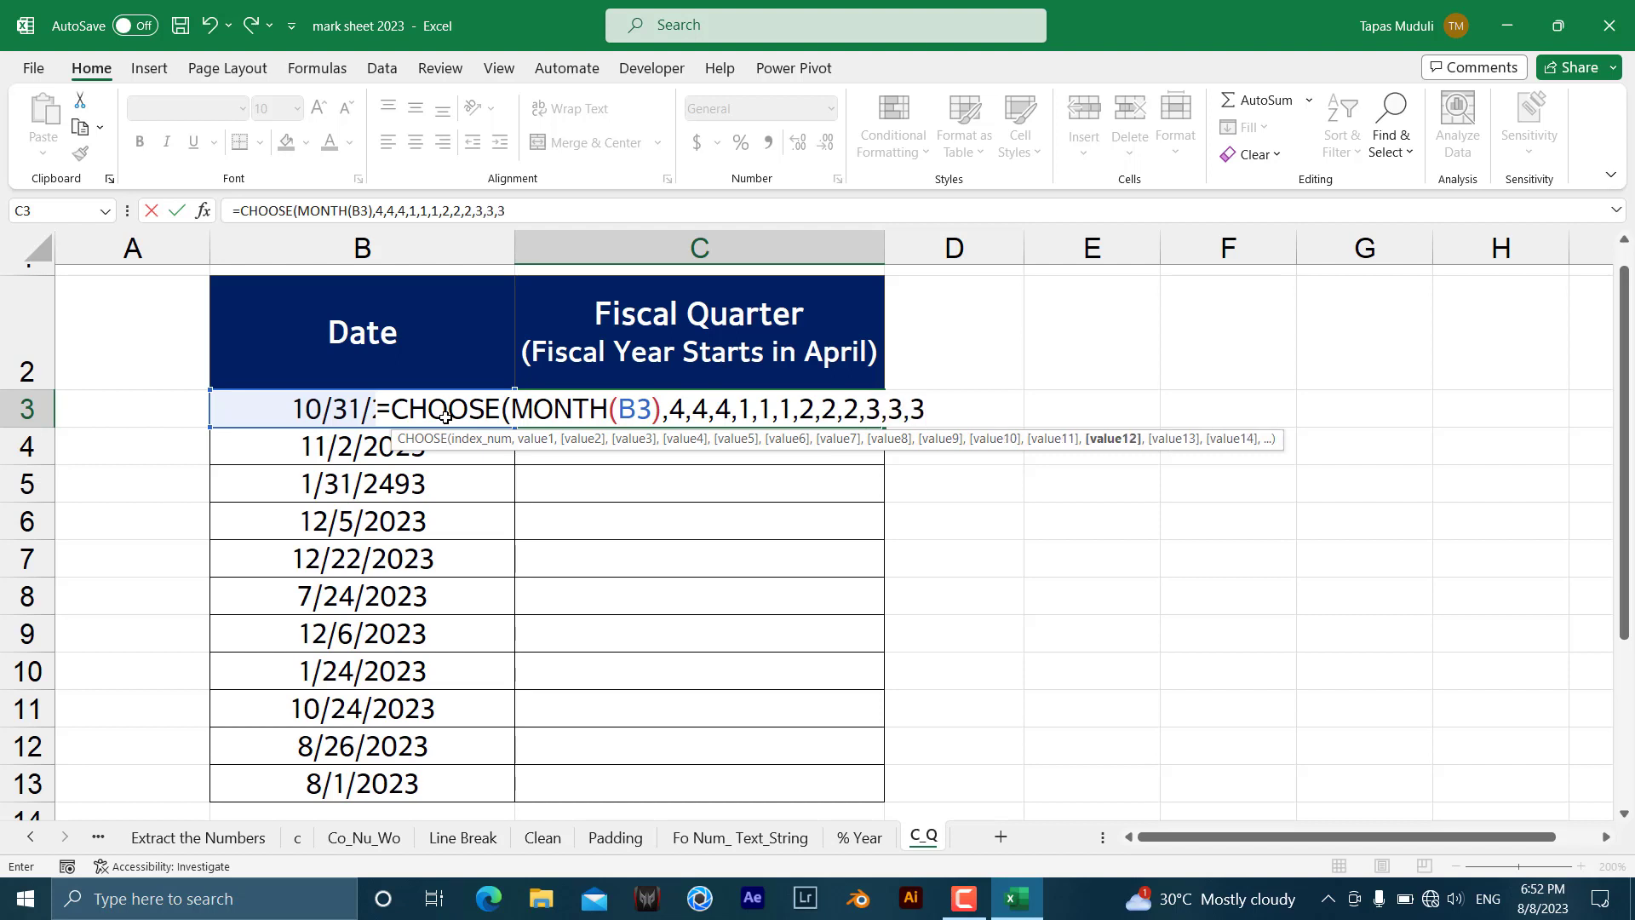
pyautogui.write(')')
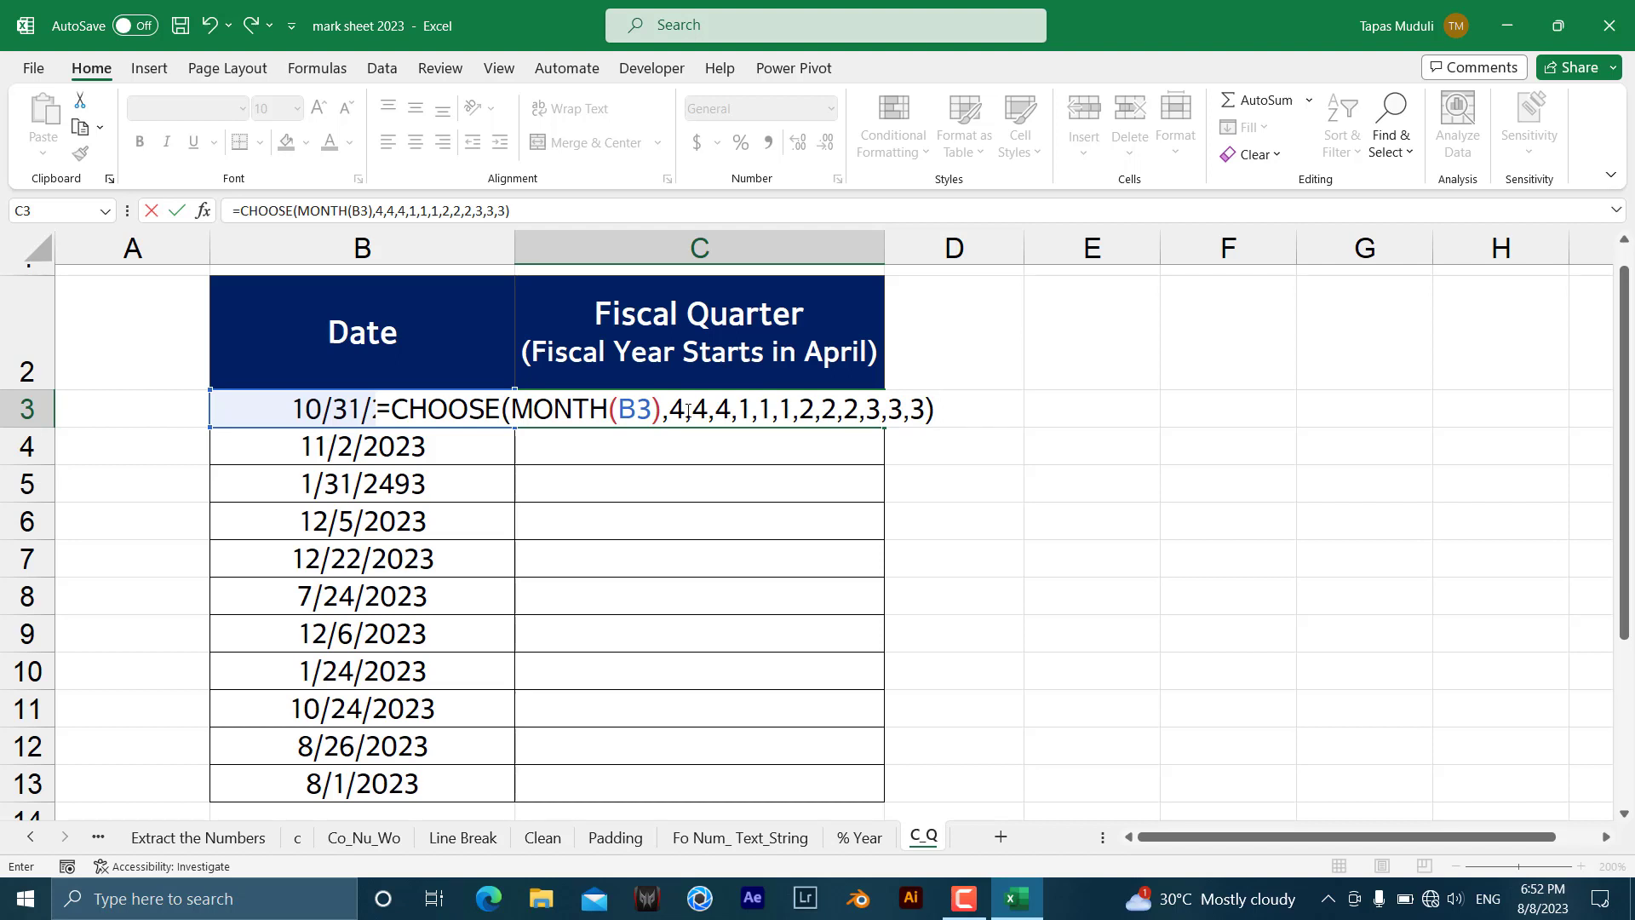
pyautogui.press('Return')
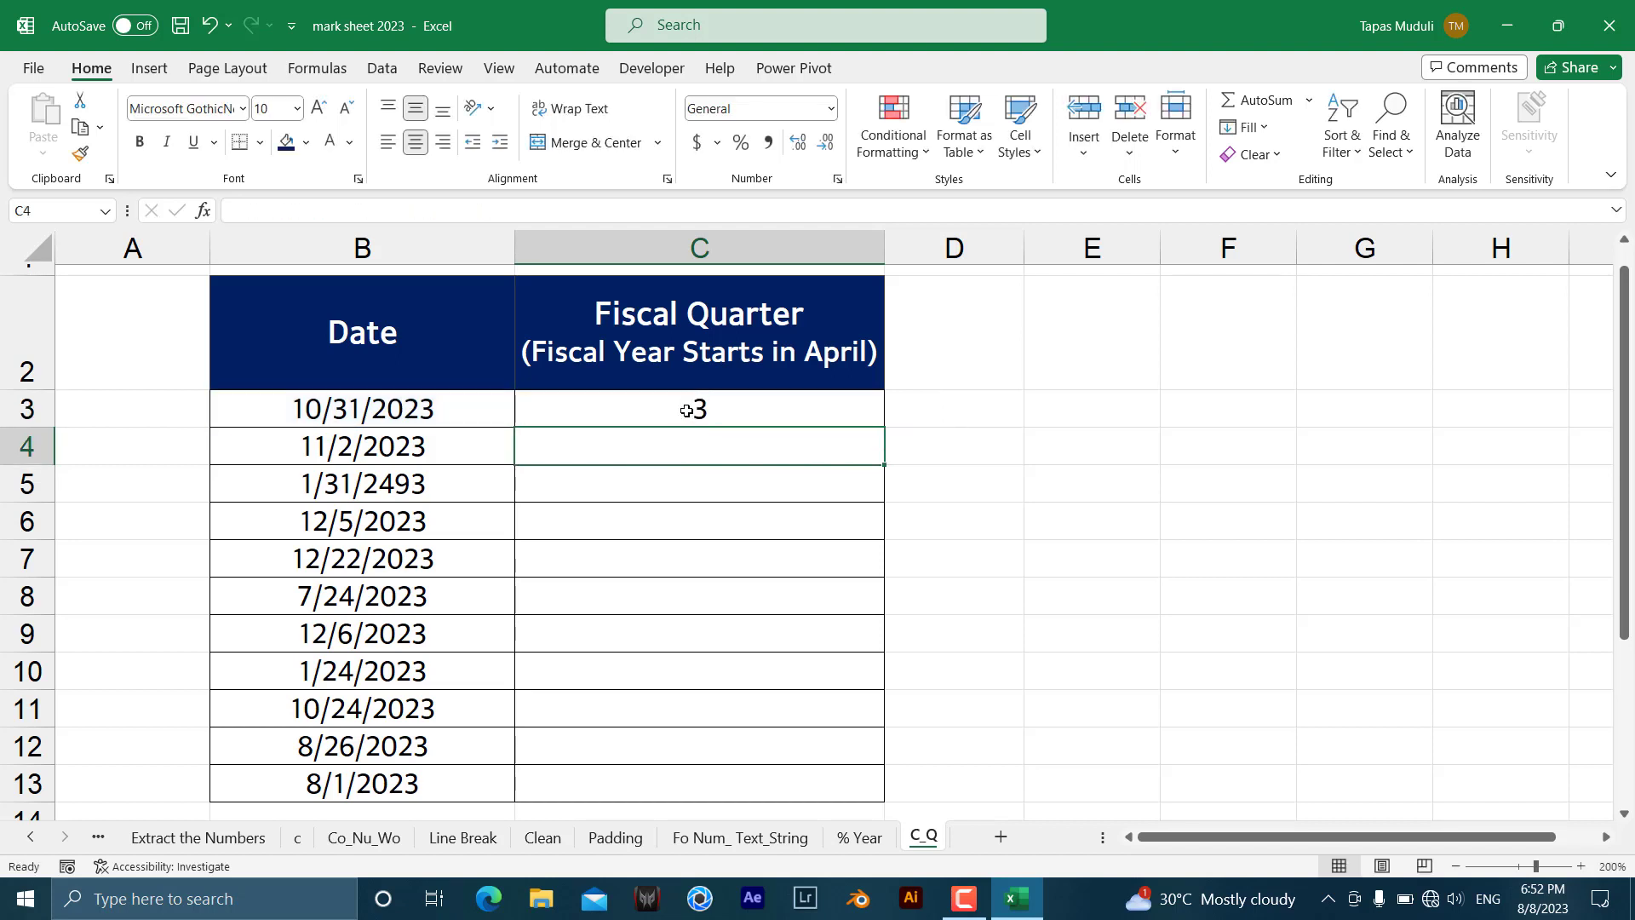
# Copy the C3 fiscal quarter formula down through C13 with the fill handle.
pyautogui.click(693, 408)
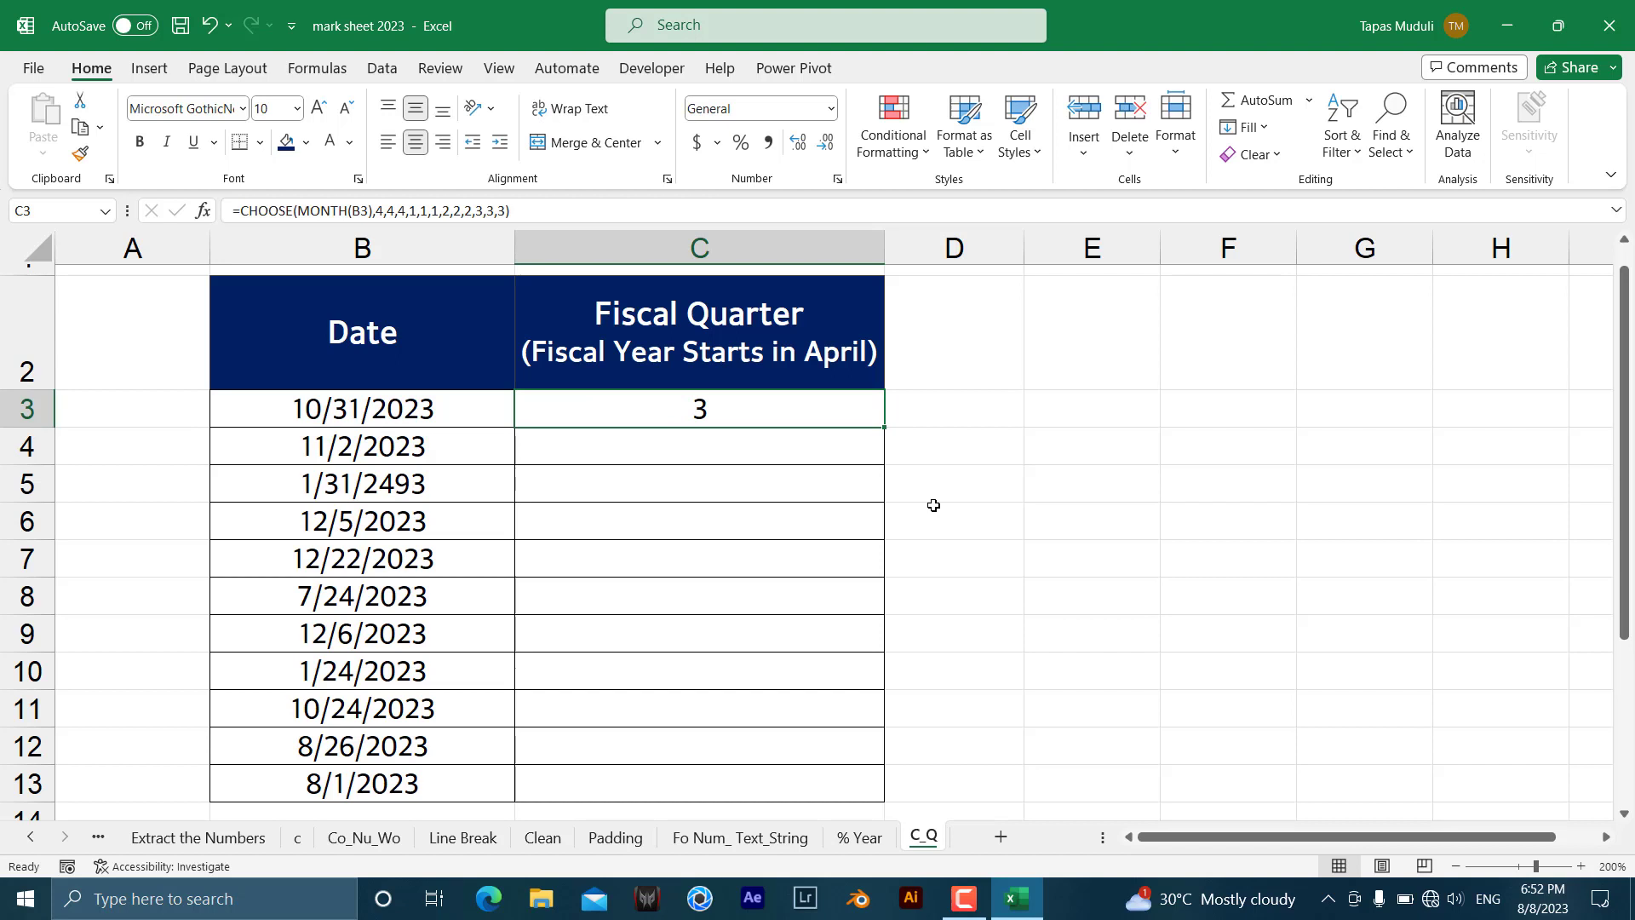
pyautogui.doubleClick(884, 428)
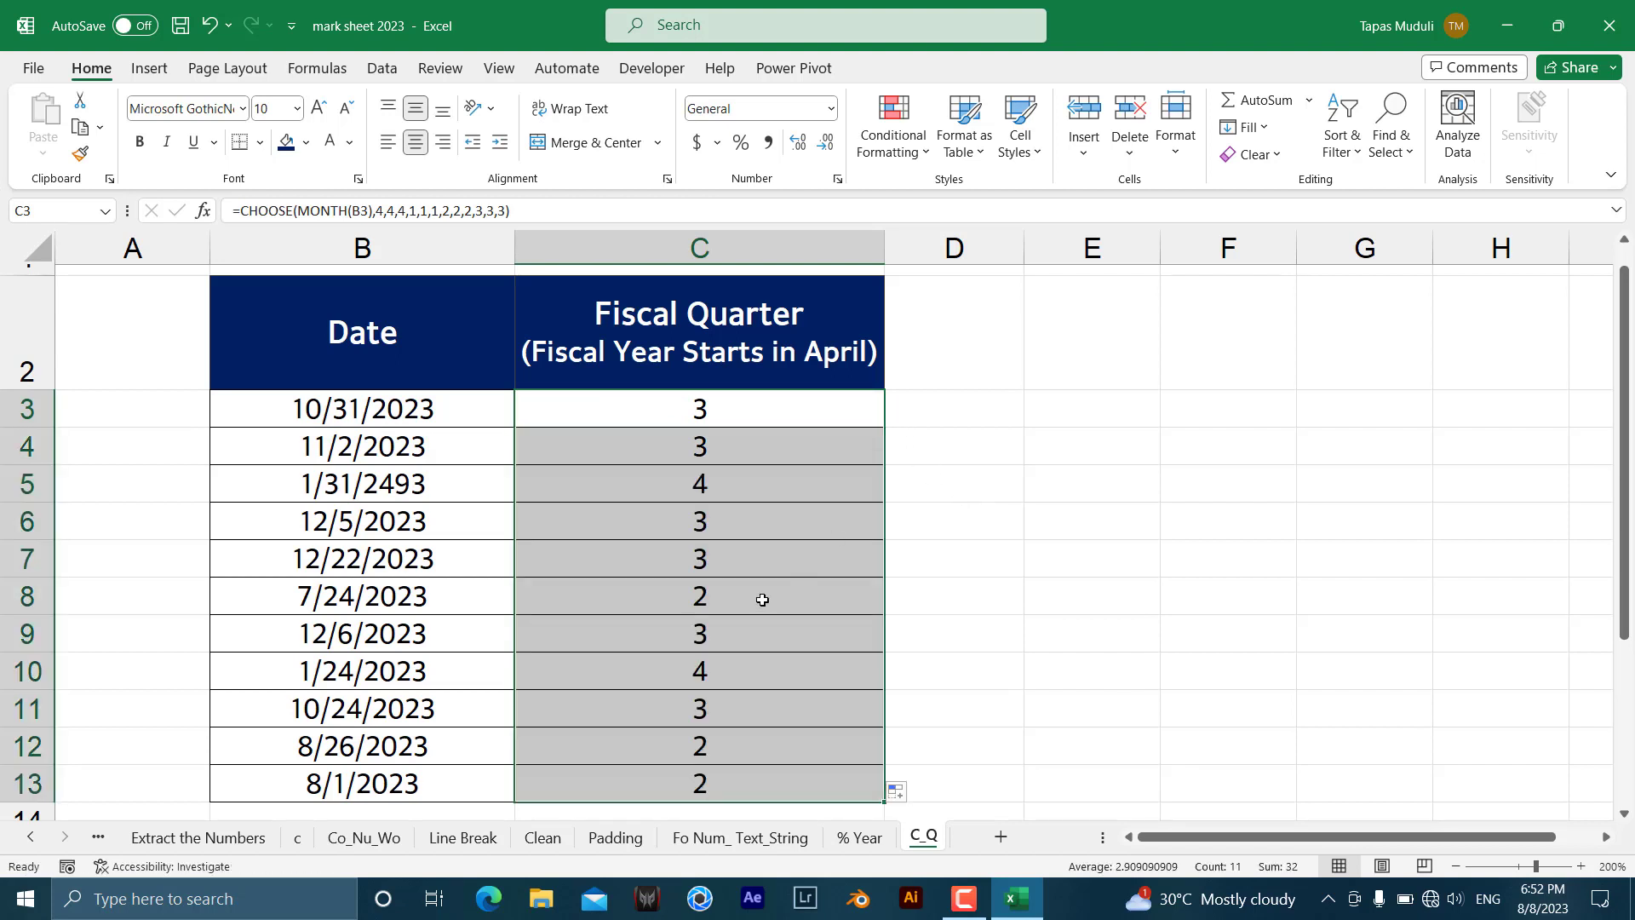
pyautogui.scroll(-1, 762, 600)
pyautogui.scroll(1, 760, 599)
pyautogui.scroll(-1, 767, 567)
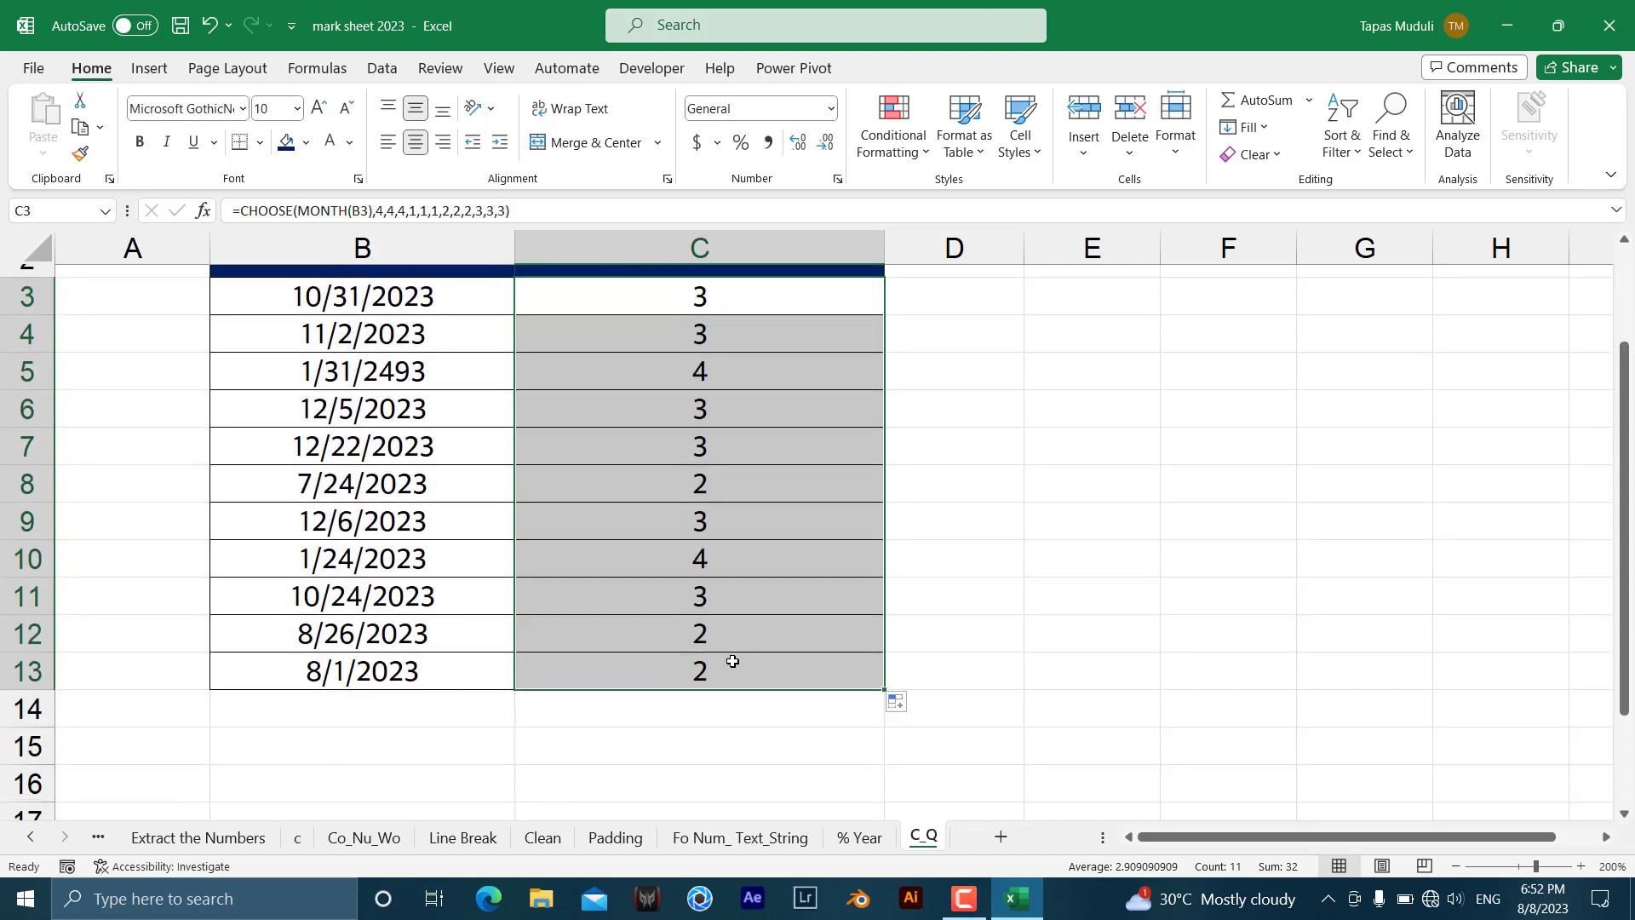
# Change the B13 date from 8/1/2023 to 4/1/2023 and confirm C13 shows quarter 1.
pyautogui.click(312, 672)
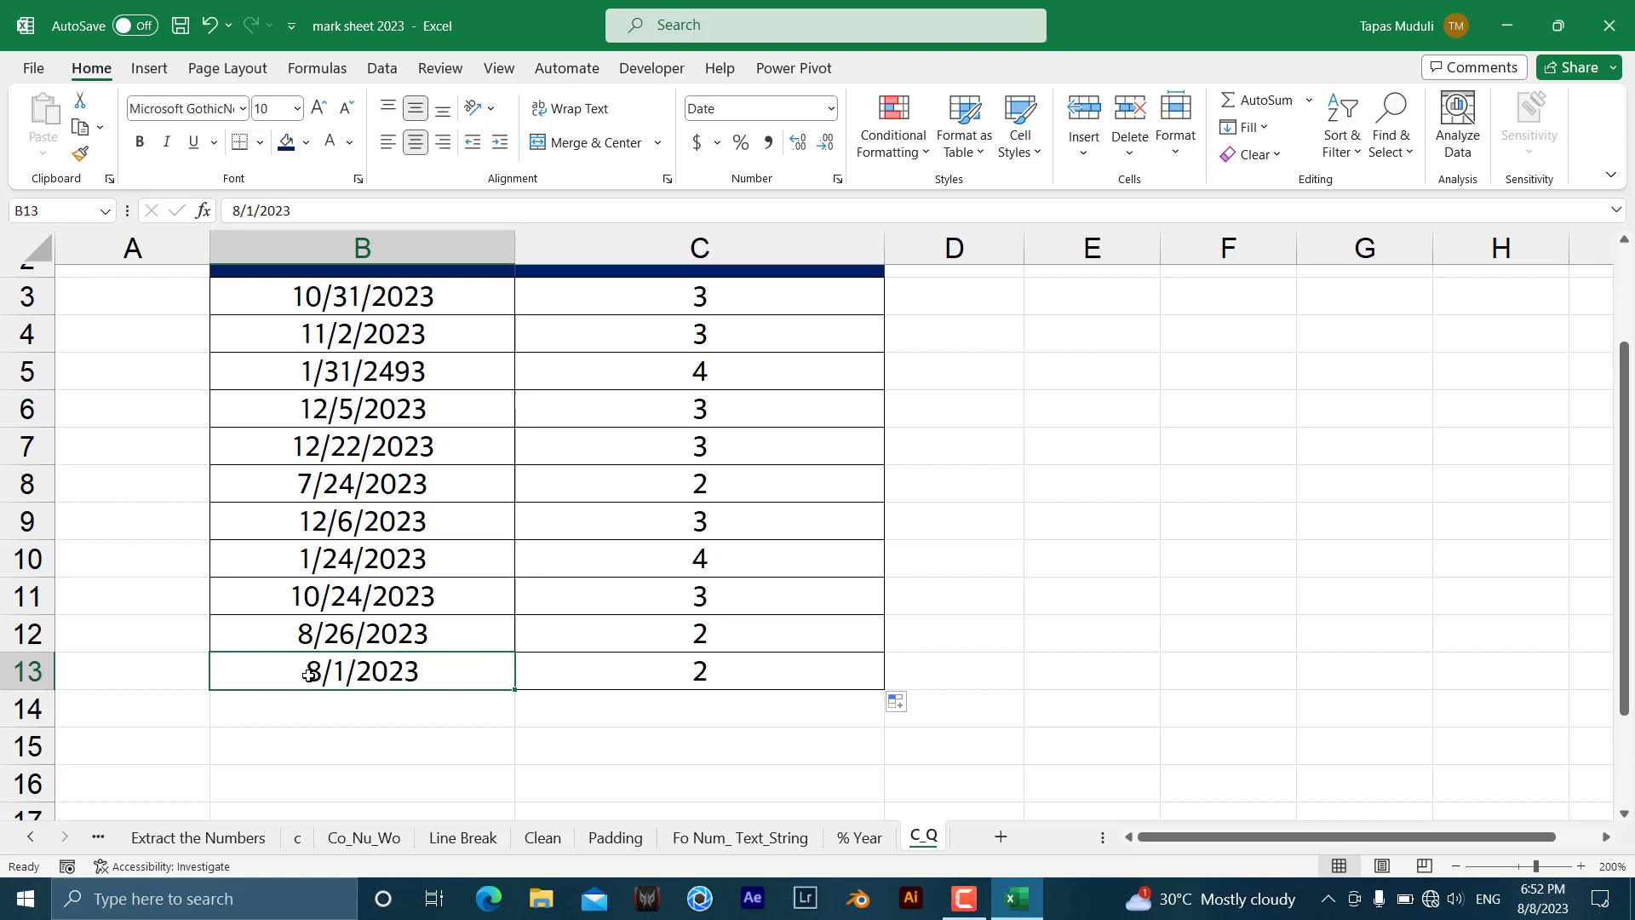
pyautogui.doubleClick(311, 672)
pyautogui.press('Delete')
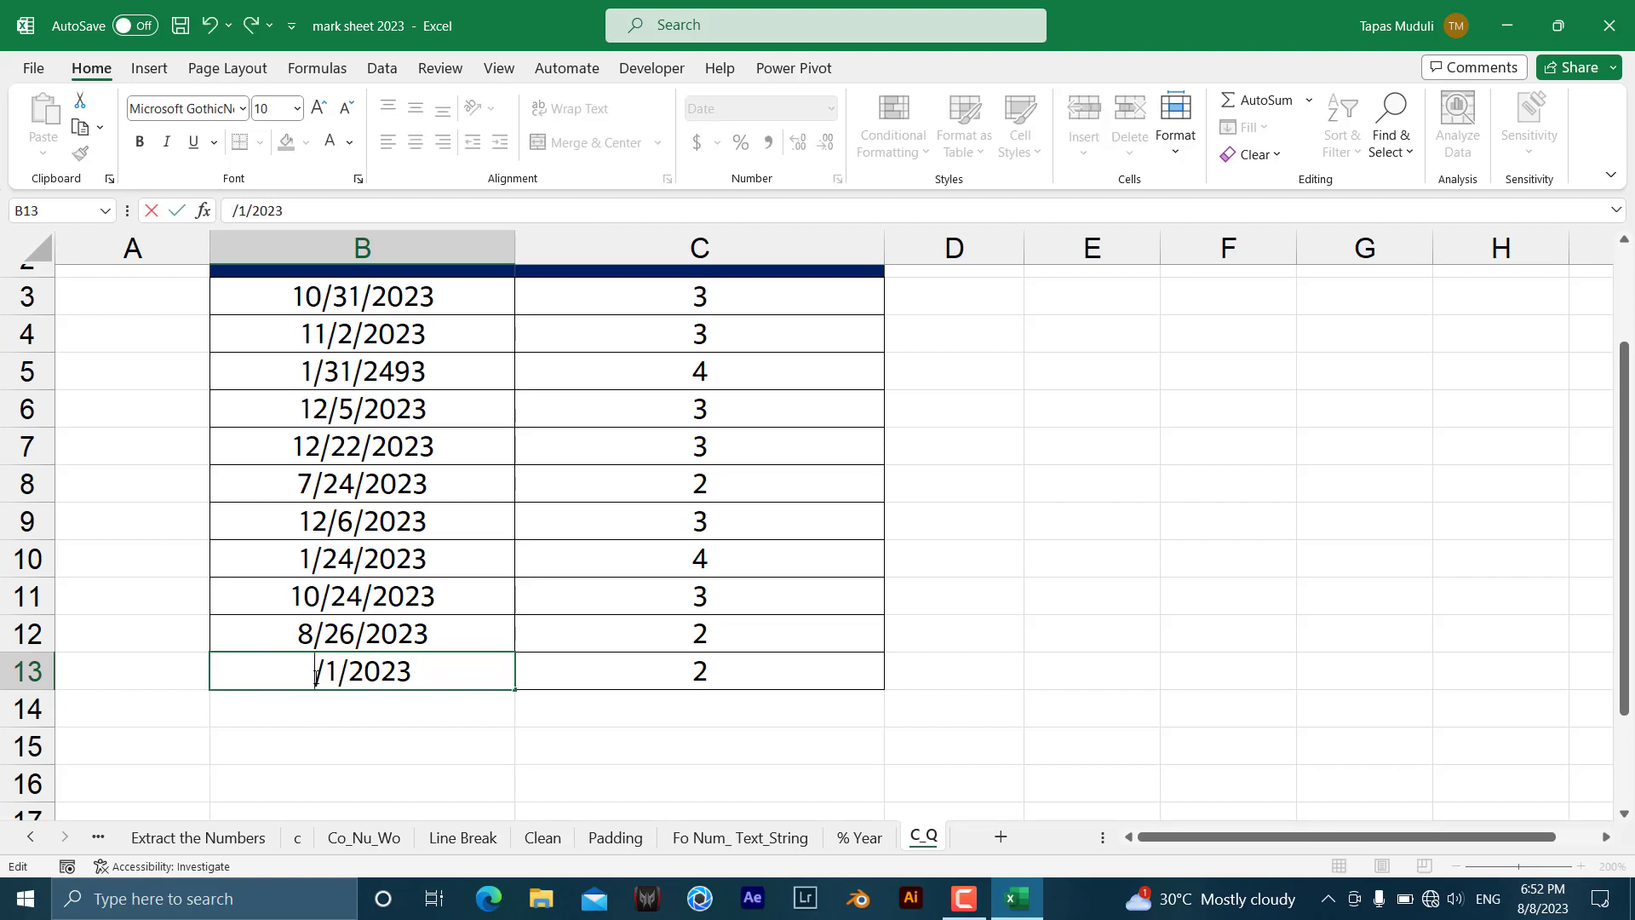
pyautogui.write('4')
pyautogui.press('Return')
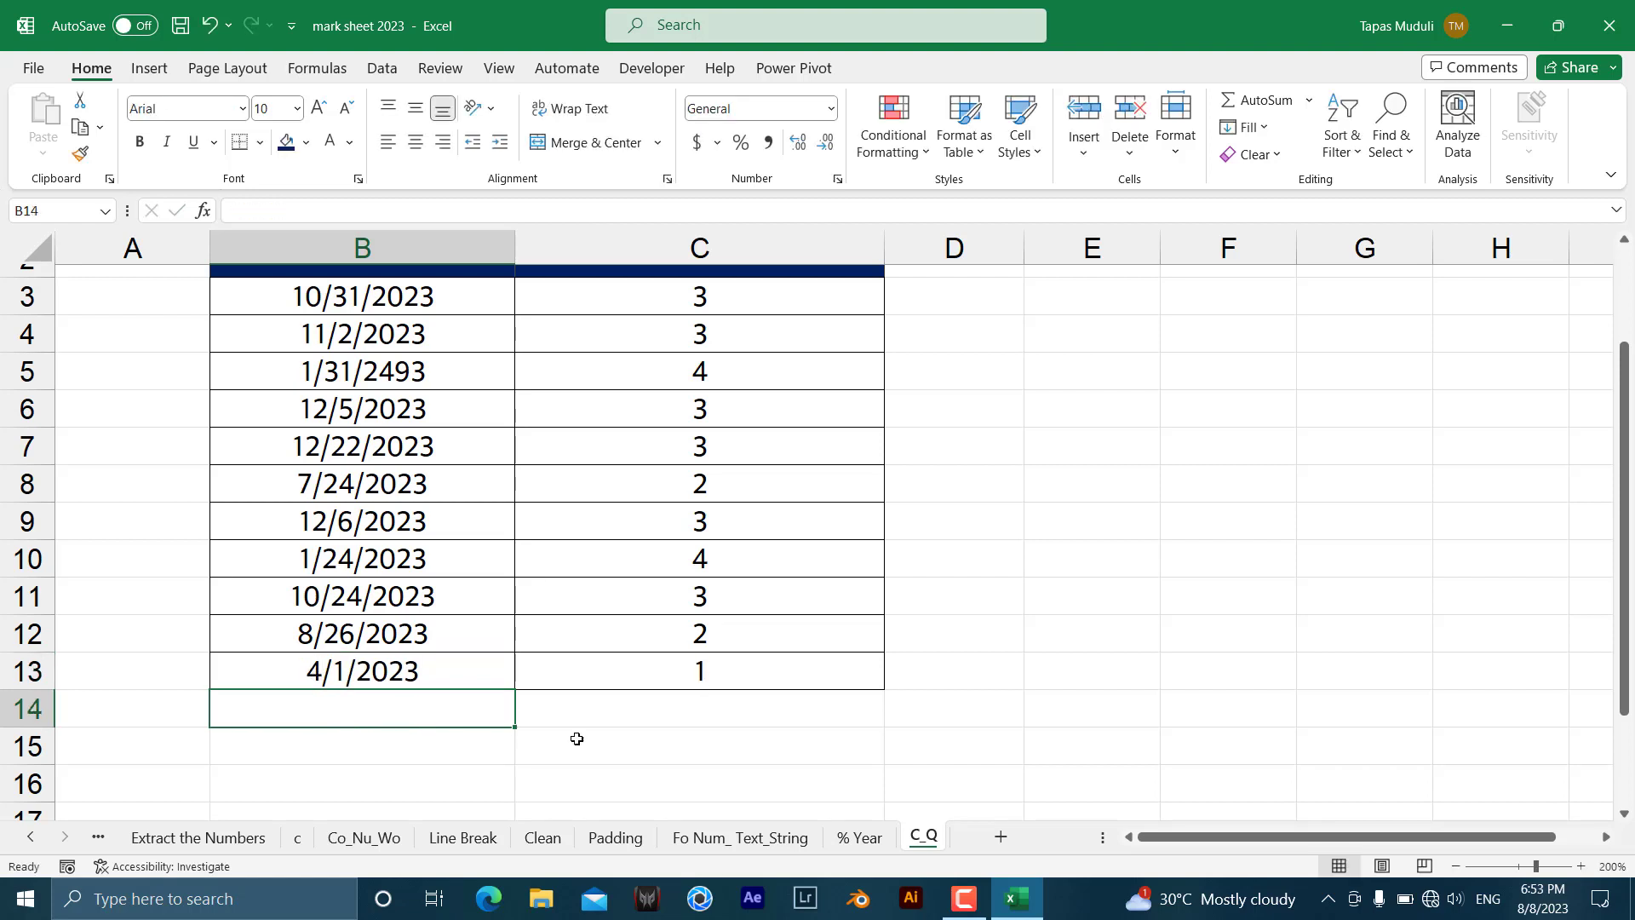
pyautogui.click(634, 739)
pyautogui.click(718, 666)
pyautogui.scroll(1, 718, 666)
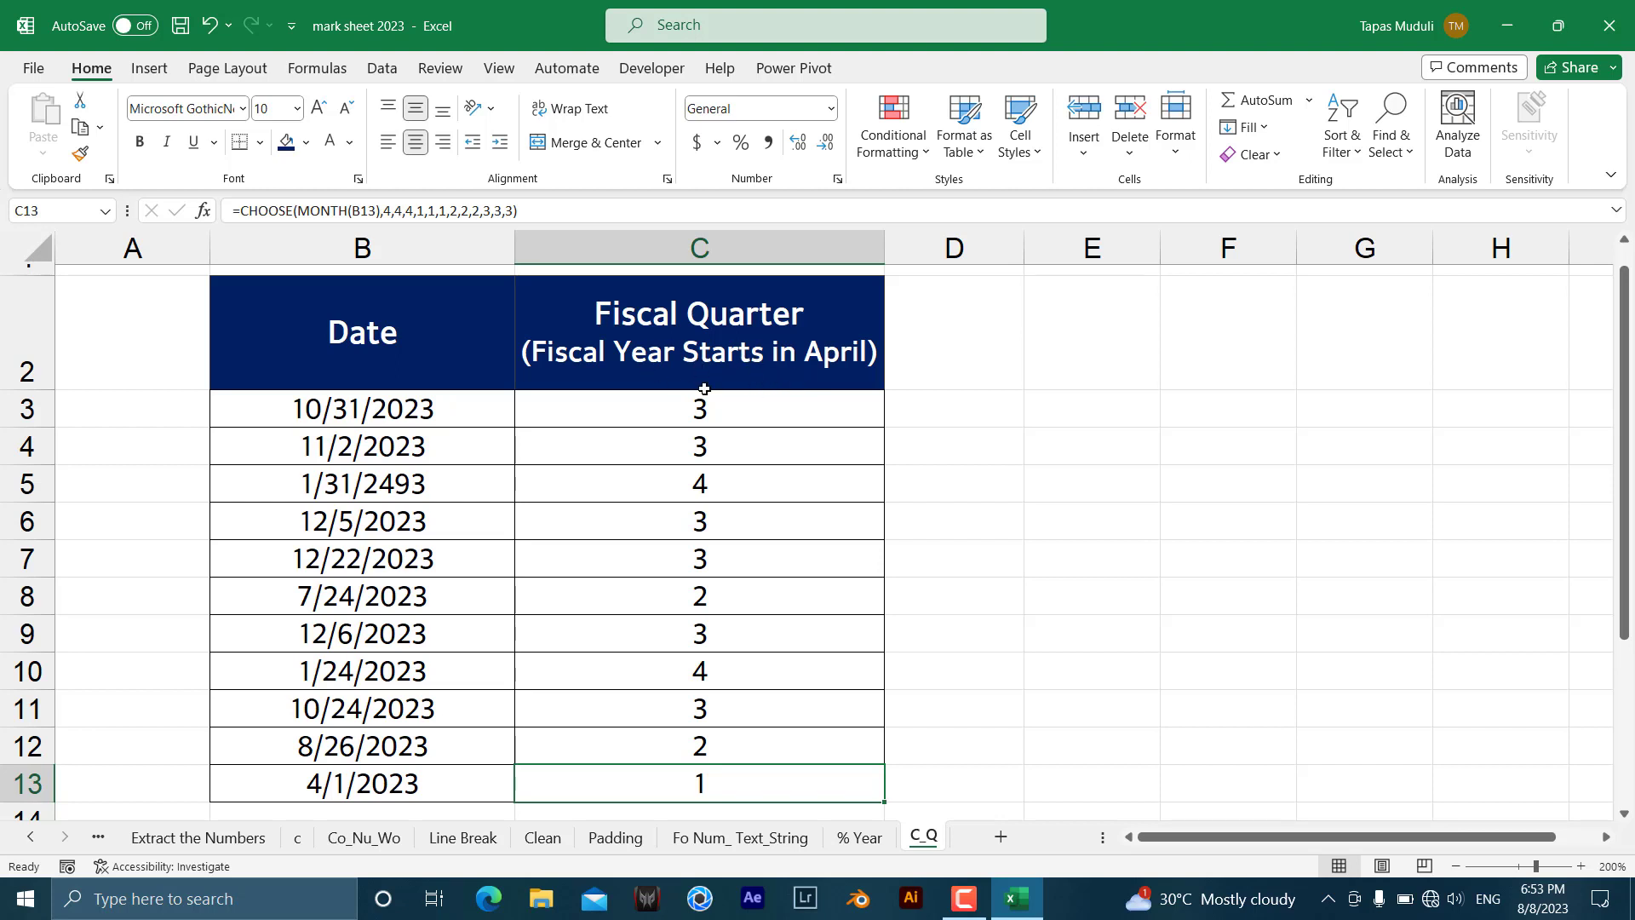
pyautogui.click(638, 415)
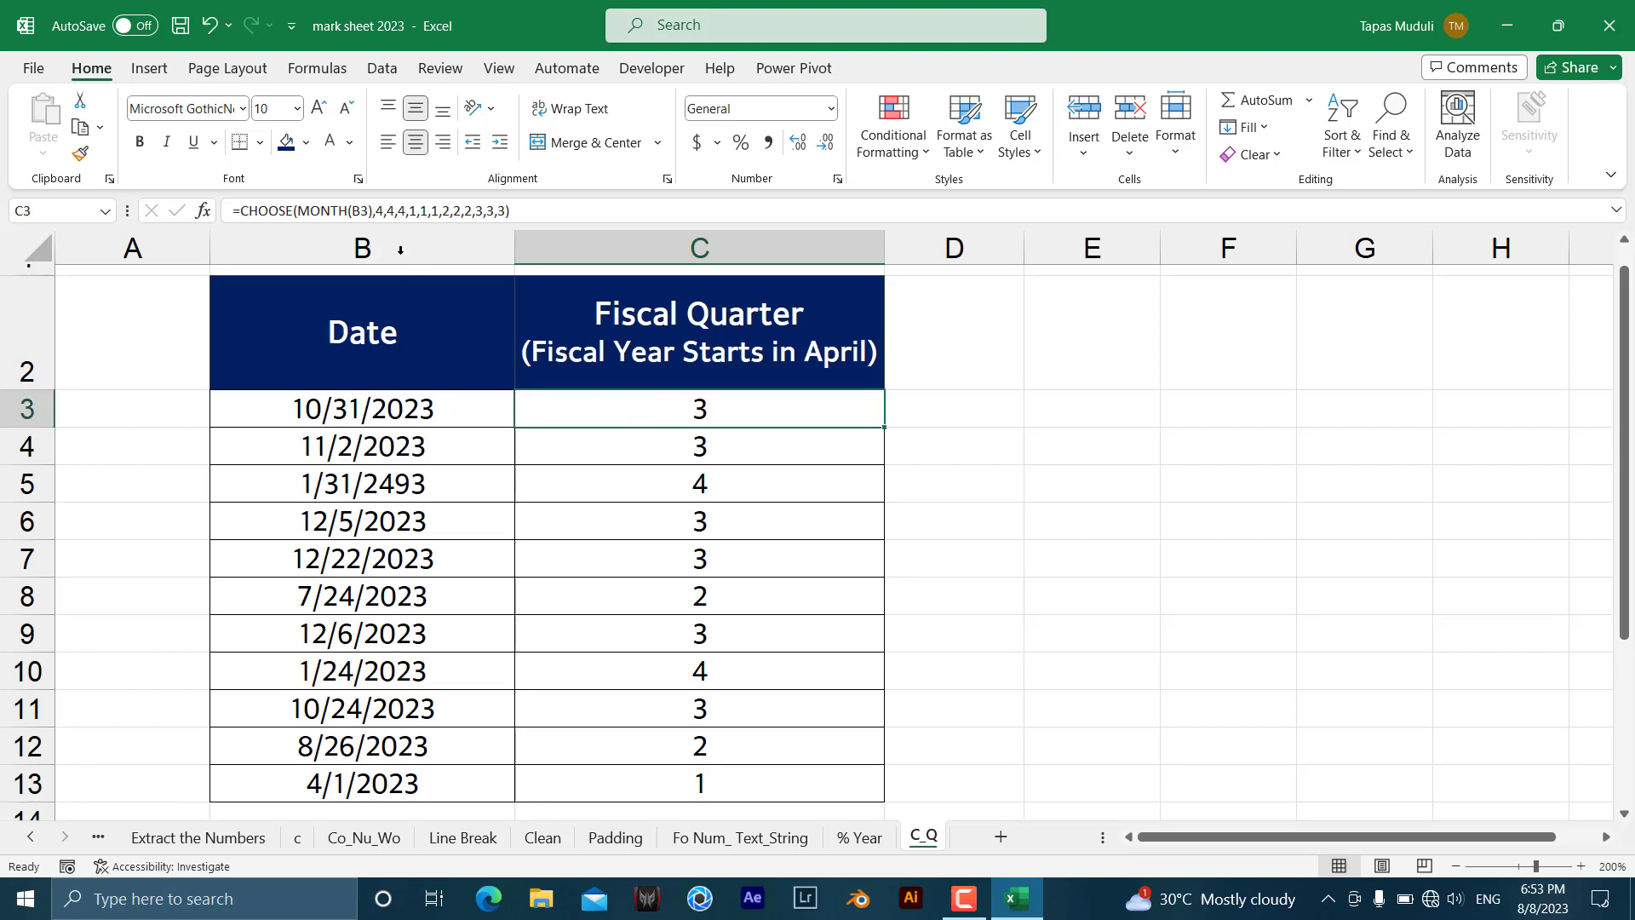
pyautogui.moveTo(375, 211); pyautogui.dragTo(507, 210)
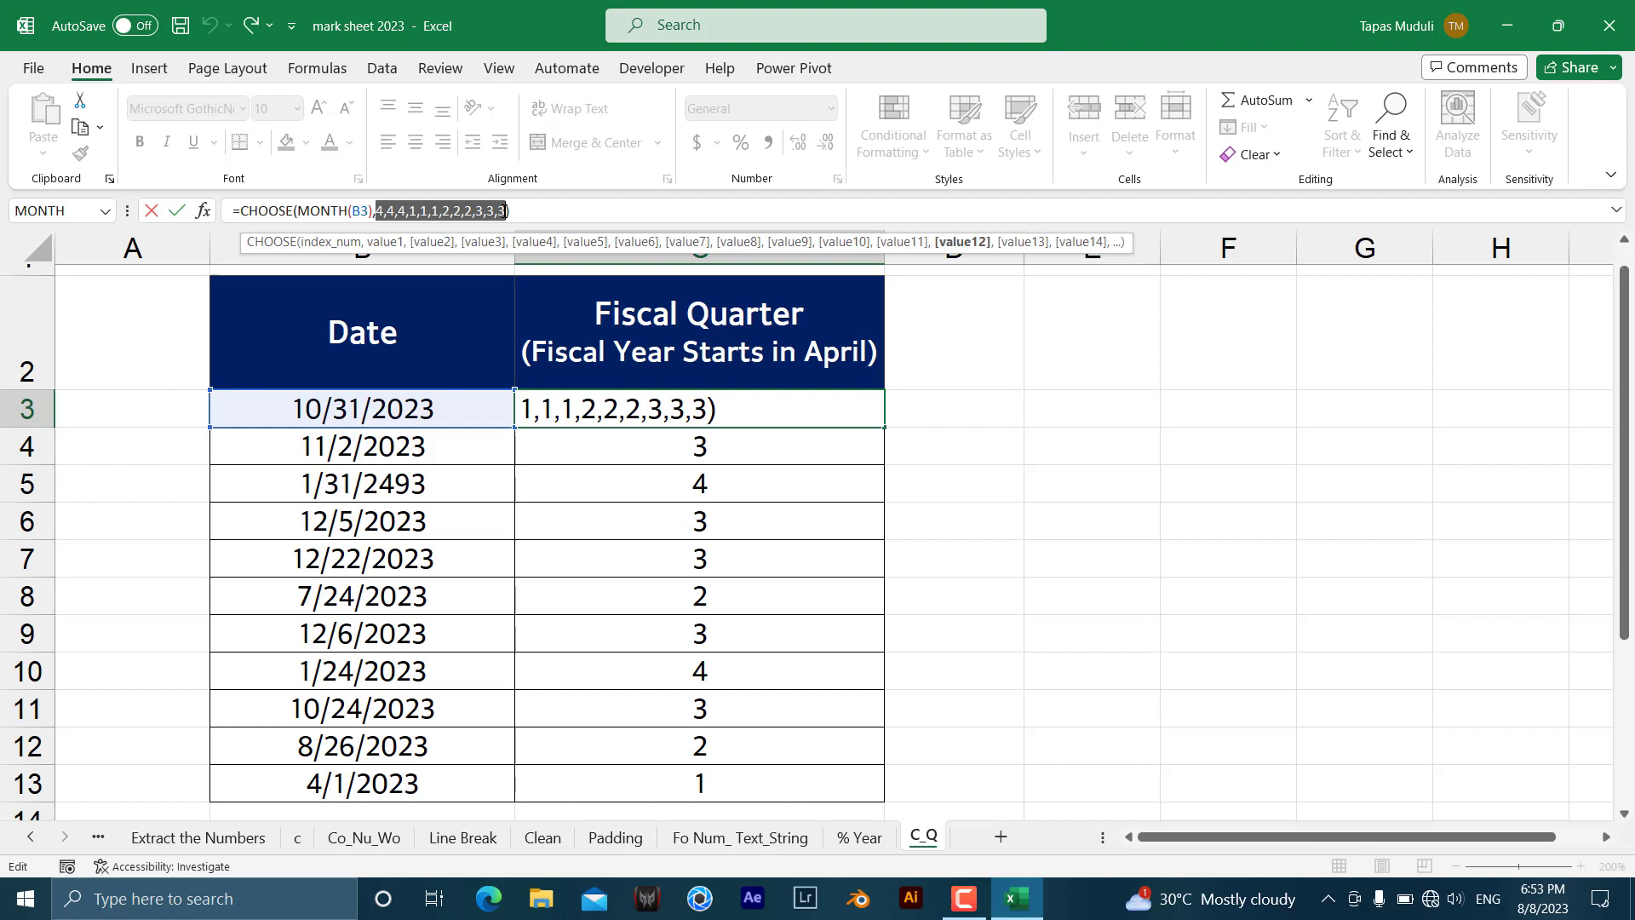
pyautogui.hotkey('ctrl', 'Return')
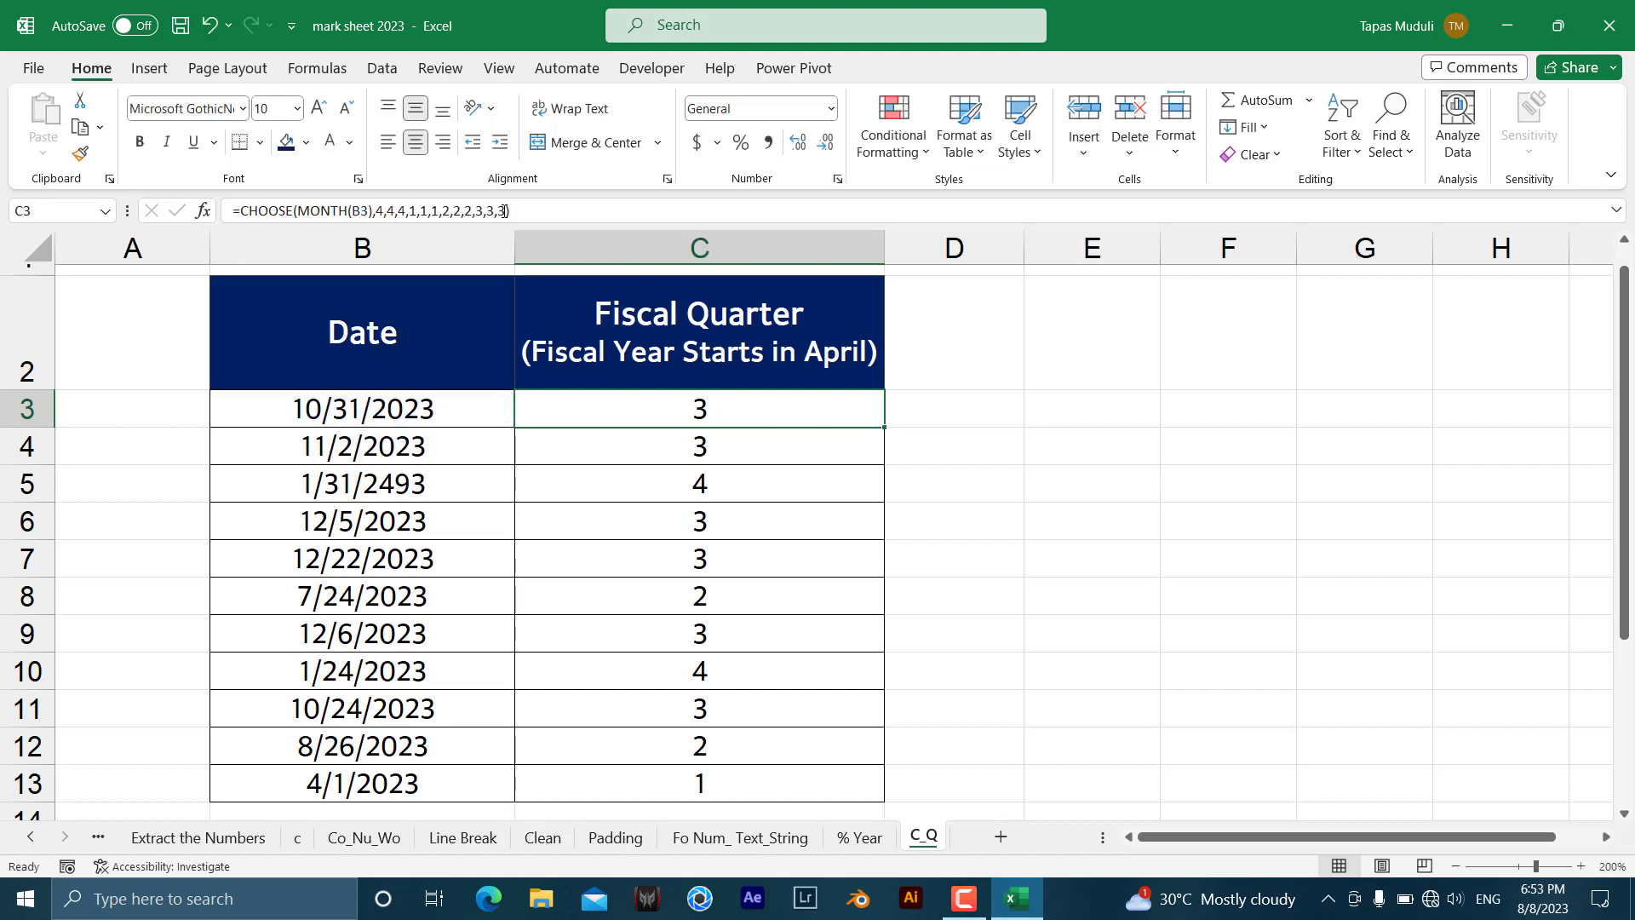